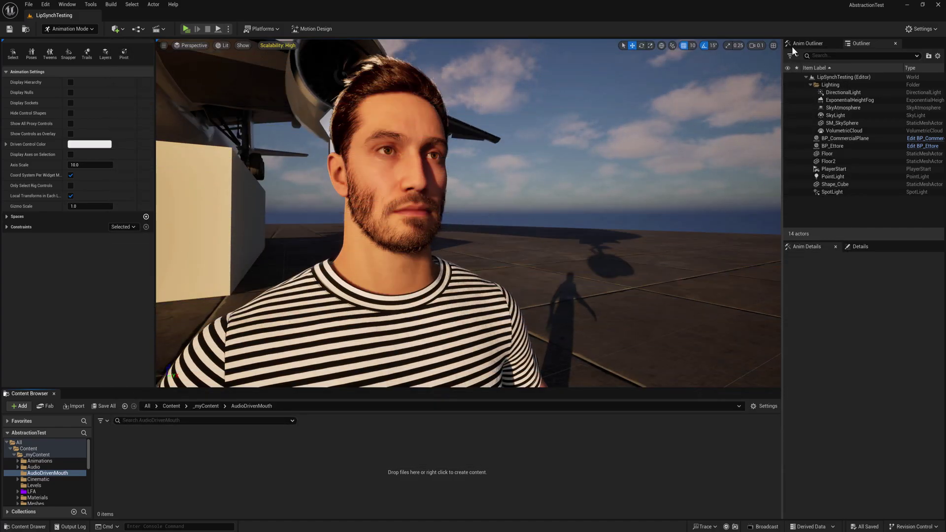
# Search the Plugins list for 'metahuman' to check the MetaHuman plugins, then close it.
pyautogui.click(918, 29)
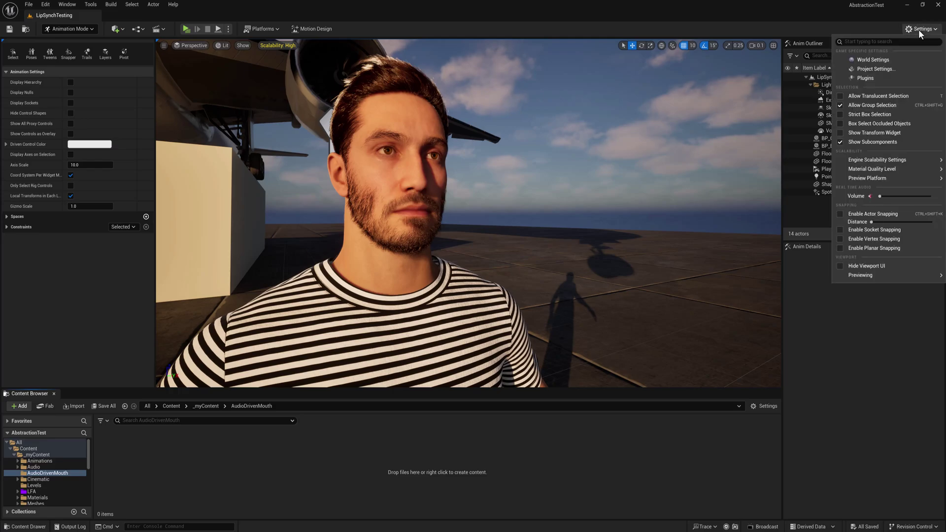
pyautogui.click(885, 76)
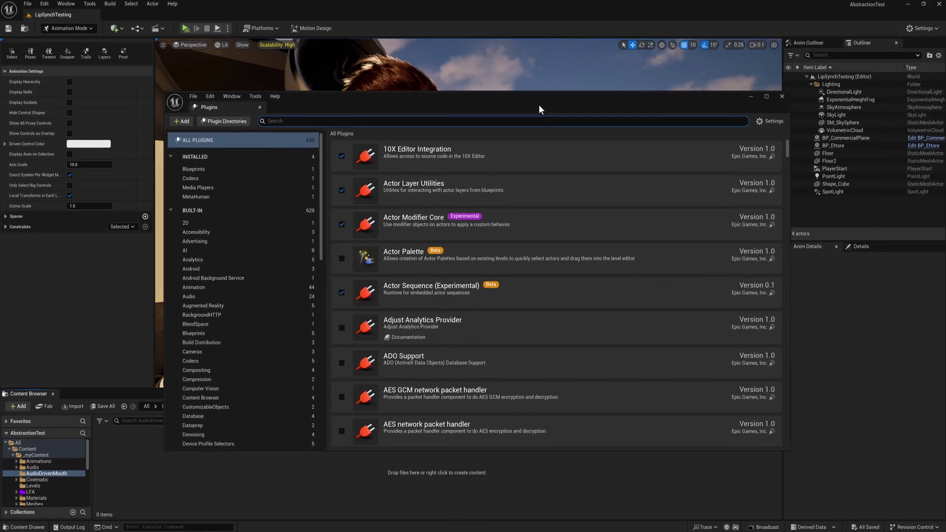
pyautogui.write('metahuman')
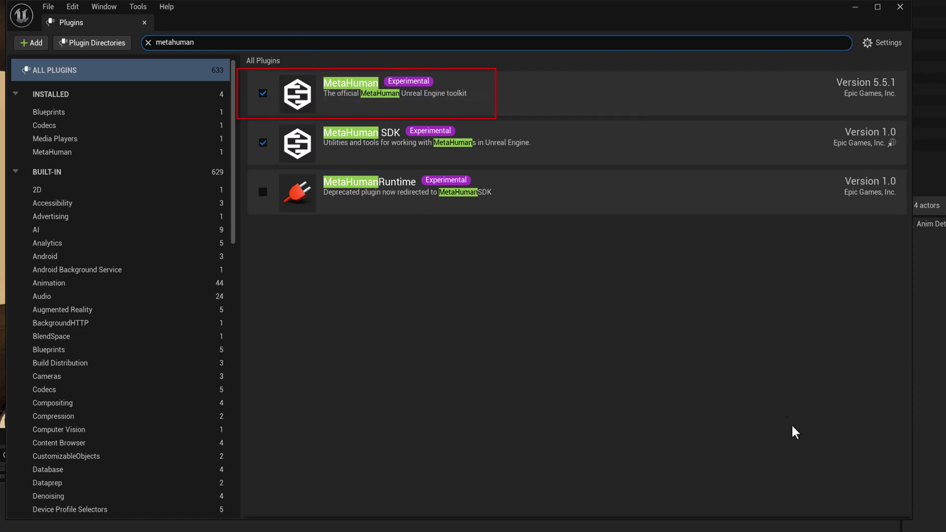
pyautogui.click(899, 7)
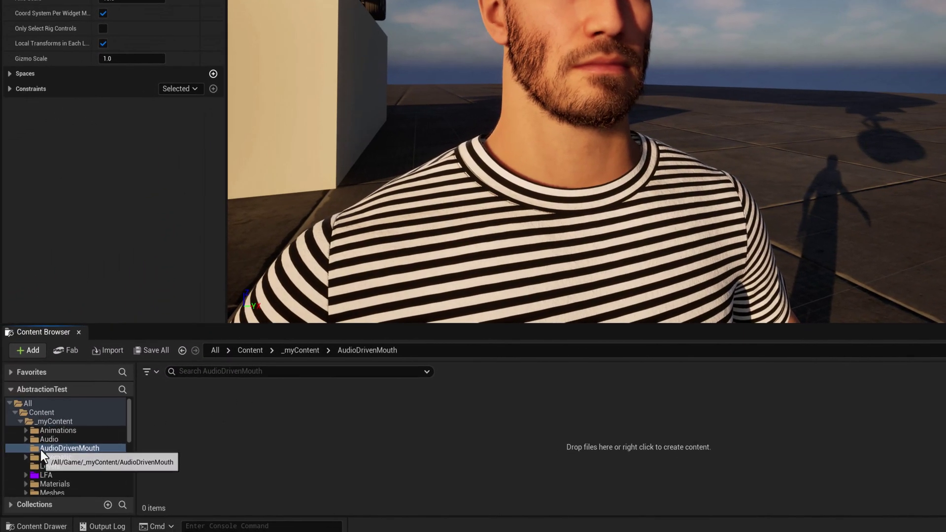
# Create a MetaHuman Performance asset in AudioDrivenMouth named myMetaHumanPerformance01.
pyautogui.rightClick(172, 439)
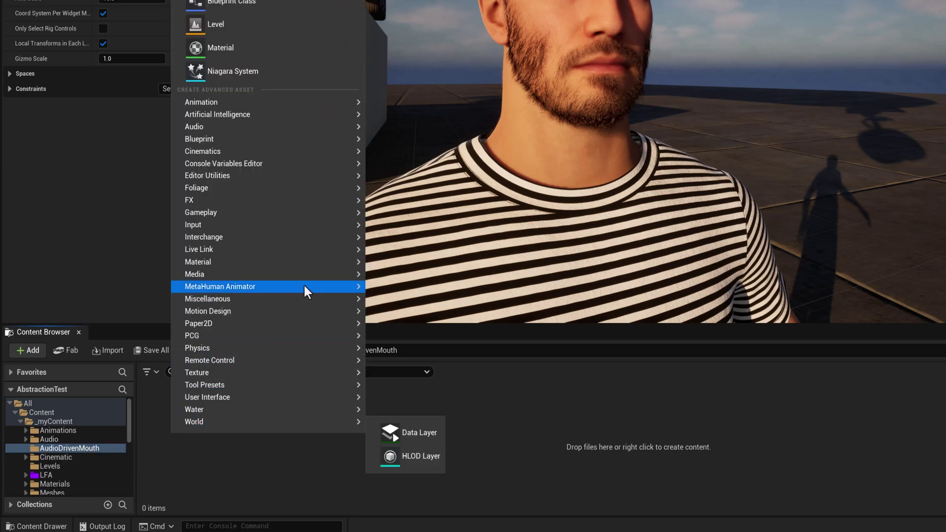
pyautogui.moveTo(303, 285)
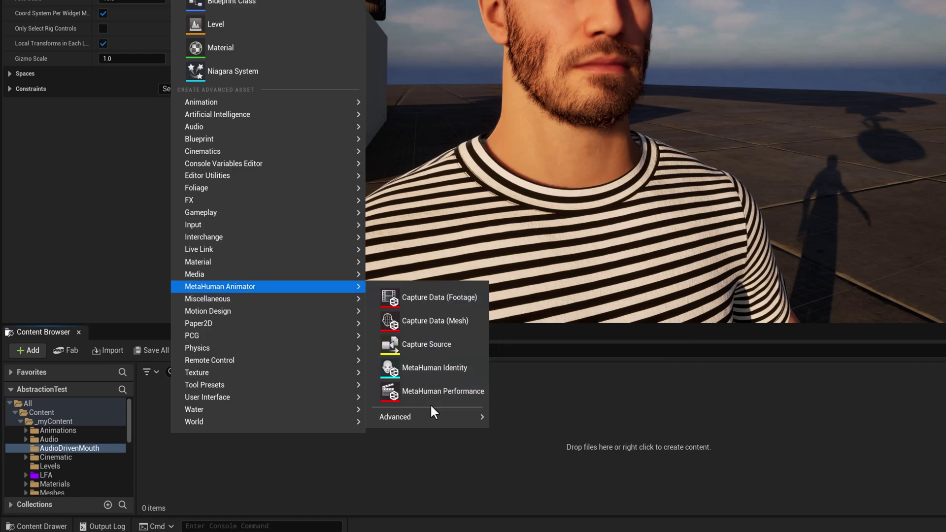
pyautogui.click(471, 397)
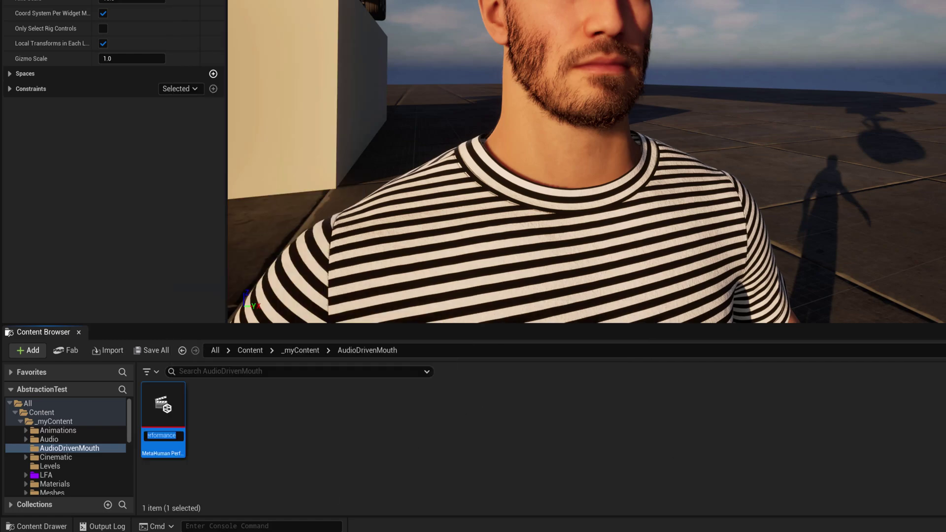
pyautogui.press('Home')
pyautogui.hotkey('shift', 'End')
pyautogui.hotkey('shift', 'Left')
pyautogui.hotkey('shift', 'Left')
pyautogui.hotkey('shift', 'Left')
pyautogui.hotkey('shift', 'Left')
pyautogui.hotkey('shift', 'Left')
pyautogui.hotkey('shift', 'Left')
pyautogui.hotkey('shift', 'Left')
pyautogui.hotkey('shift', 'Left')
pyautogui.hotkey('shift', 'Left')
pyautogui.hotkey('shift', 'Left')
pyautogui.hotkey('shift', 'Left')
pyautogui.hotkey('shift', 'Left')
pyautogui.hotkey('shift', 'Left')
pyautogui.hotkey('shift', 'Left')
pyautogui.hotkey('shift', 'Left')
pyautogui.hotkey('shift', 'Left')
pyautogui.hotkey('shift', 'Left')
pyautogui.hotkey('shift', 'Left')
pyautogui.hotkey('shift', 'Left')
pyautogui.hotkey('shift', 'Left')
pyautogui.write('my')
pyautogui.press('End')
pyautogui.write('01')
pyautogui.press('Return')
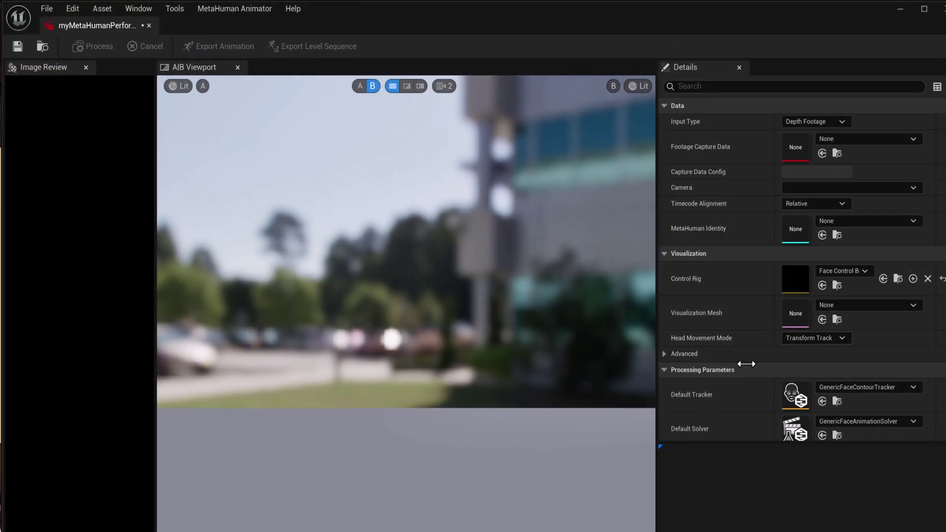
# Set the performance Input Type to Audio using the 04992_SFX_GardenWithin sound.
pyautogui.click(839, 121)
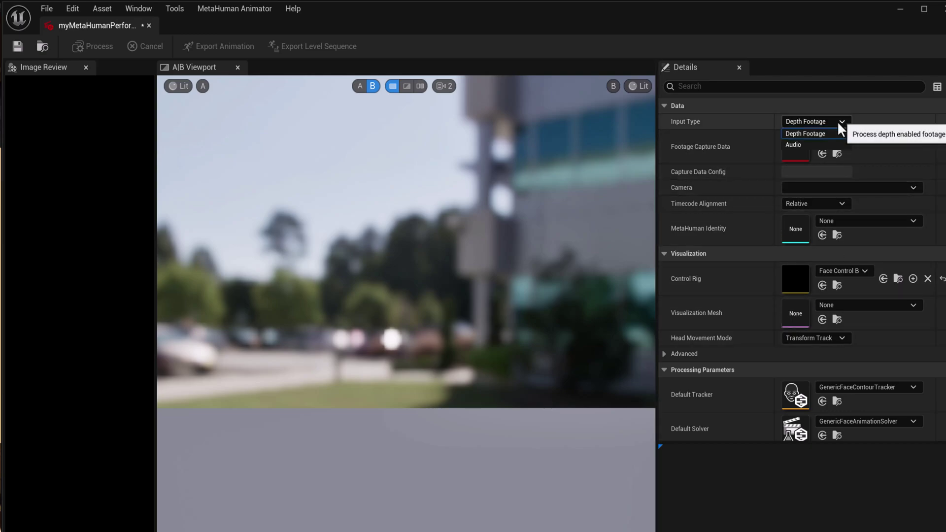
pyautogui.click(816, 144)
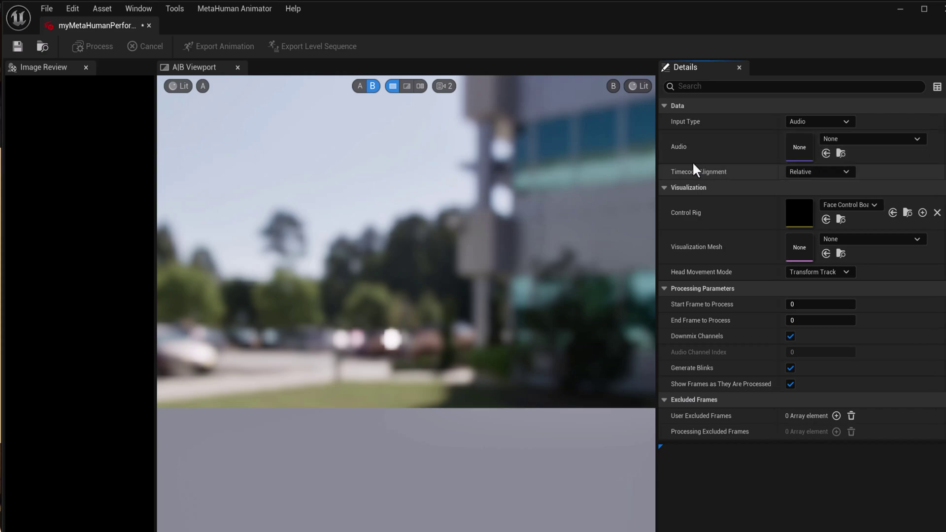
pyautogui.click(859, 142)
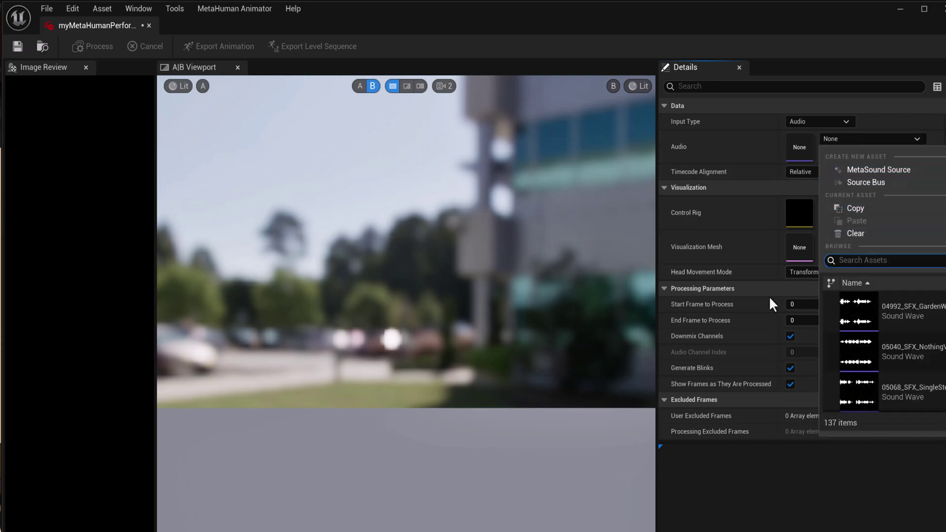
pyautogui.moveTo(847, 309)
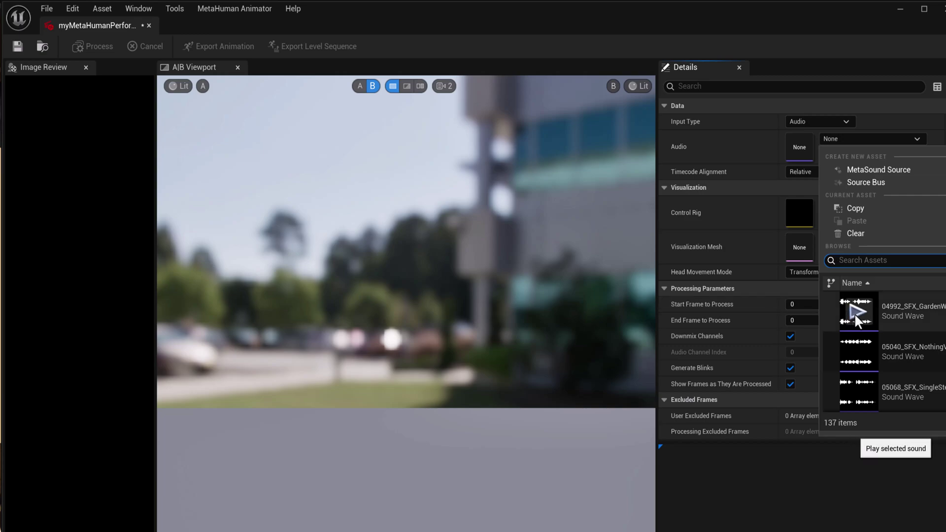
pyautogui.click(857, 312)
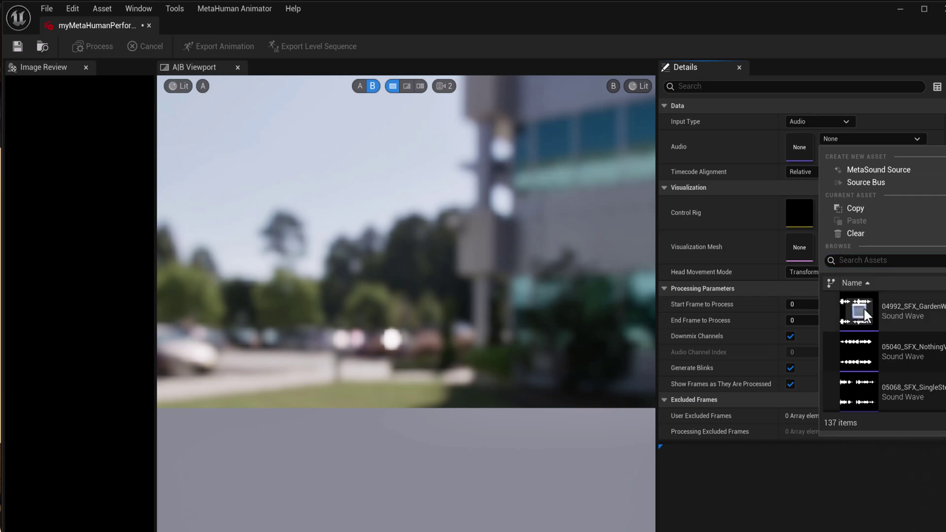
pyautogui.click(902, 306)
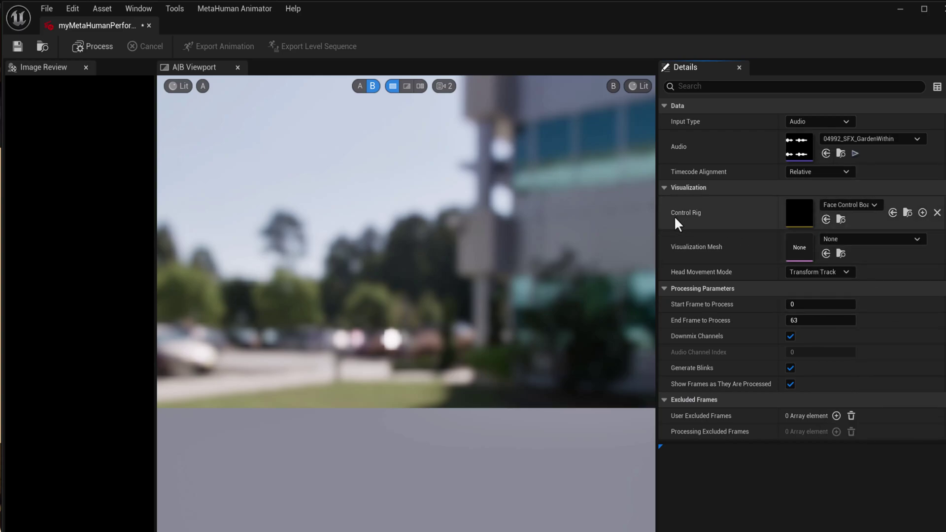
# Set Control Rig to MetaHuman_ControlRig, Visualization Mesh to Ettore_FaceMesh, and accept the audio clock source.
pyautogui.click(843, 206)
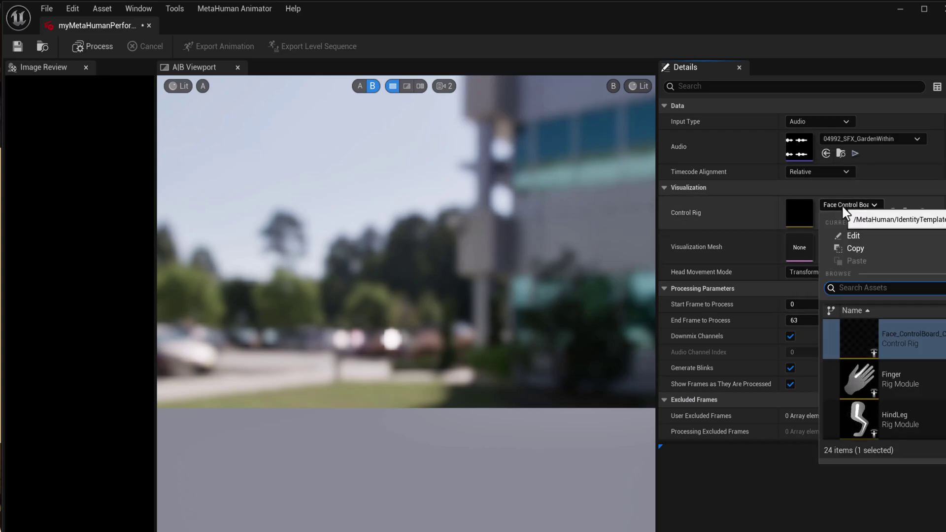
pyautogui.scroll(-5, 882, 379)
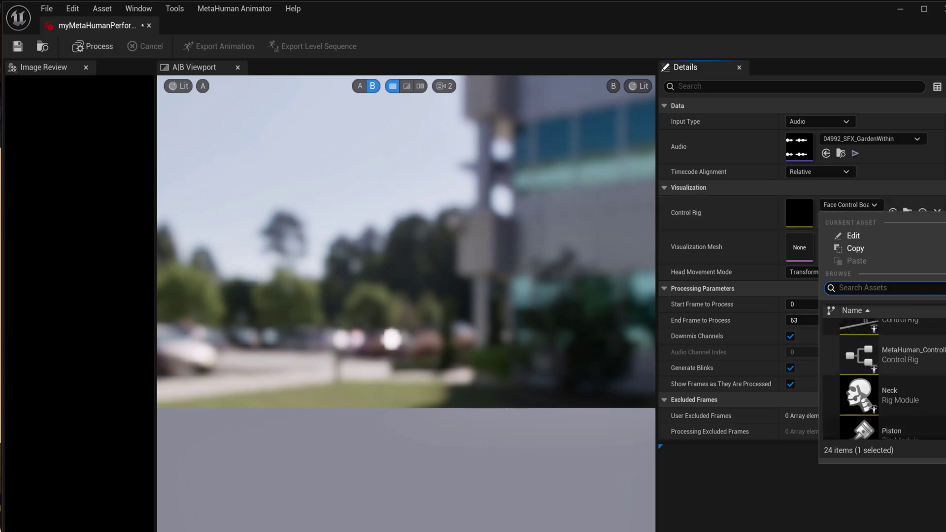
pyautogui.click(929, 346)
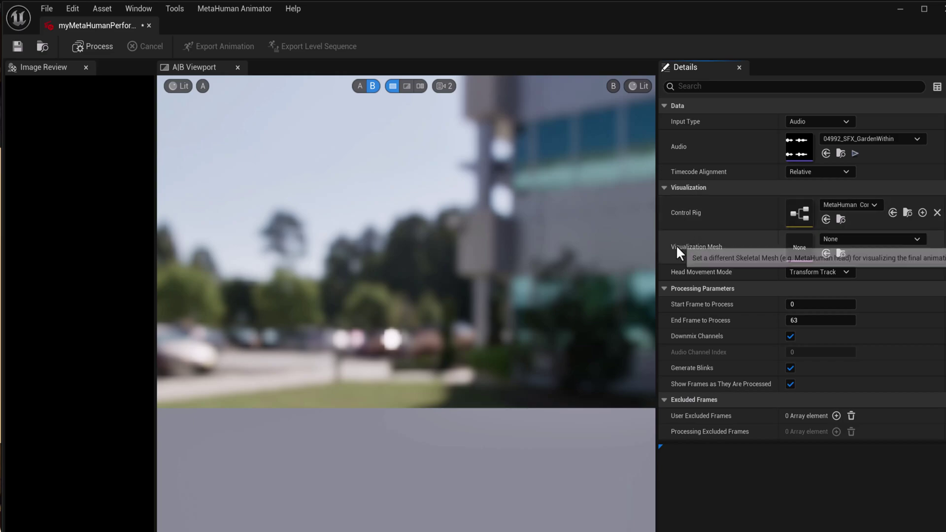
pyautogui.click(851, 241)
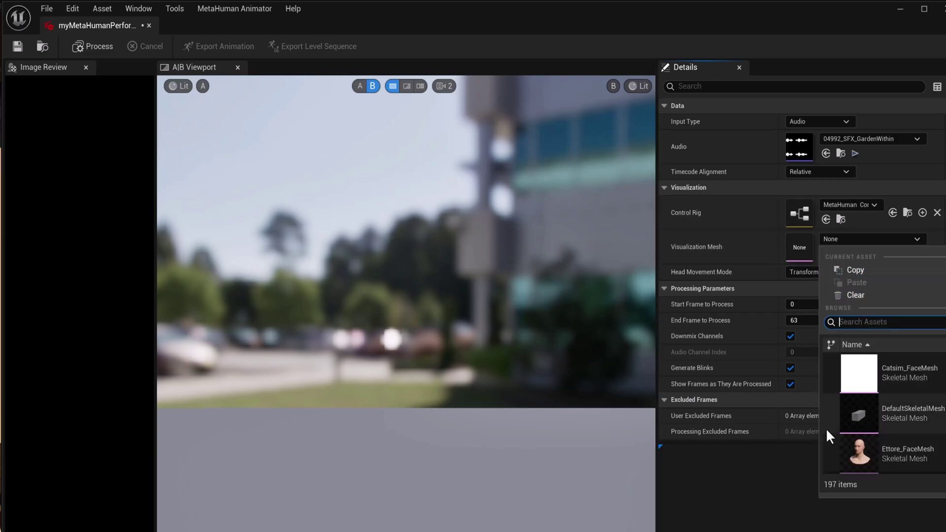
pyautogui.click(866, 456)
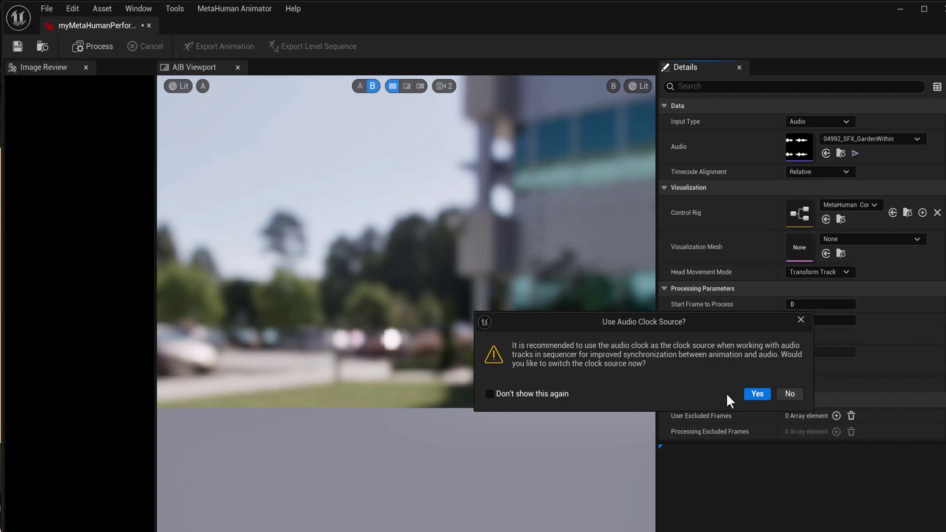
pyautogui.click(749, 391)
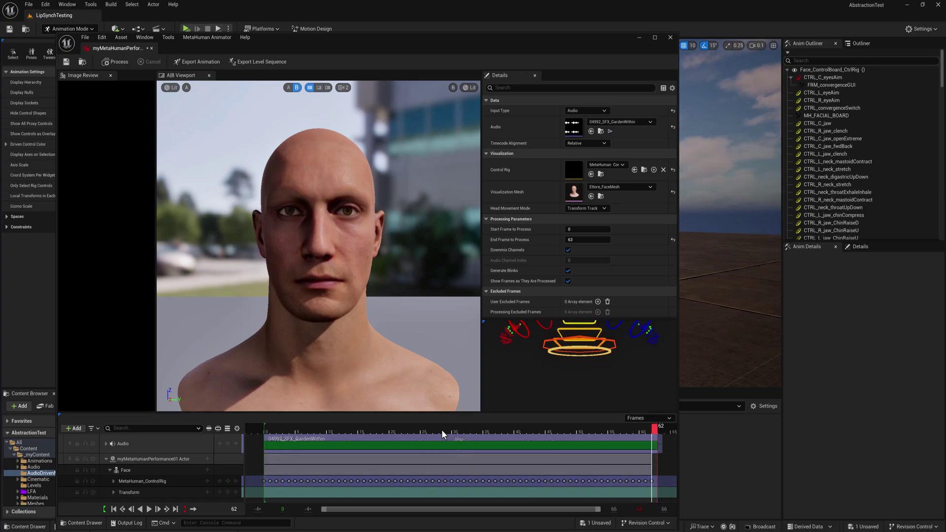
# Rewind the processed performance to frame 0 and play back the lip-sync animation.
pyautogui.moveTo(391, 427); pyautogui.dragTo(267, 416)
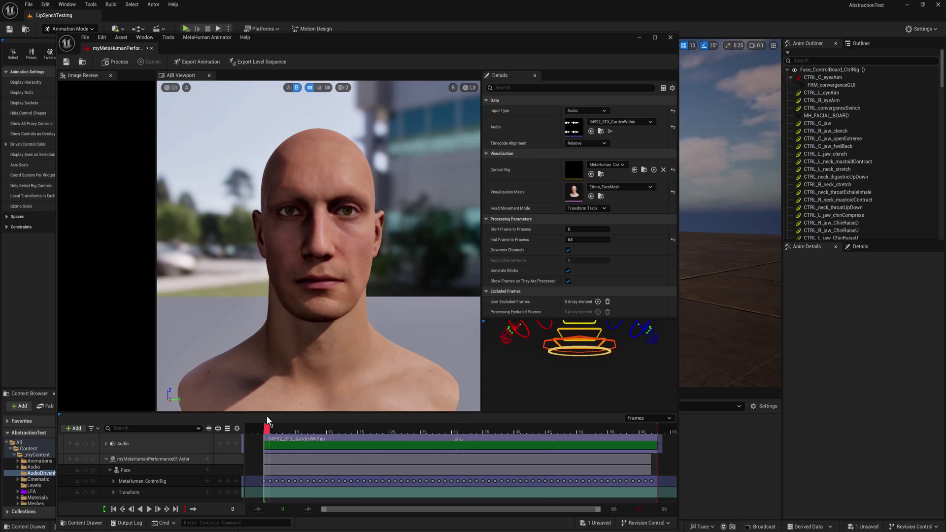
pyautogui.press('space')
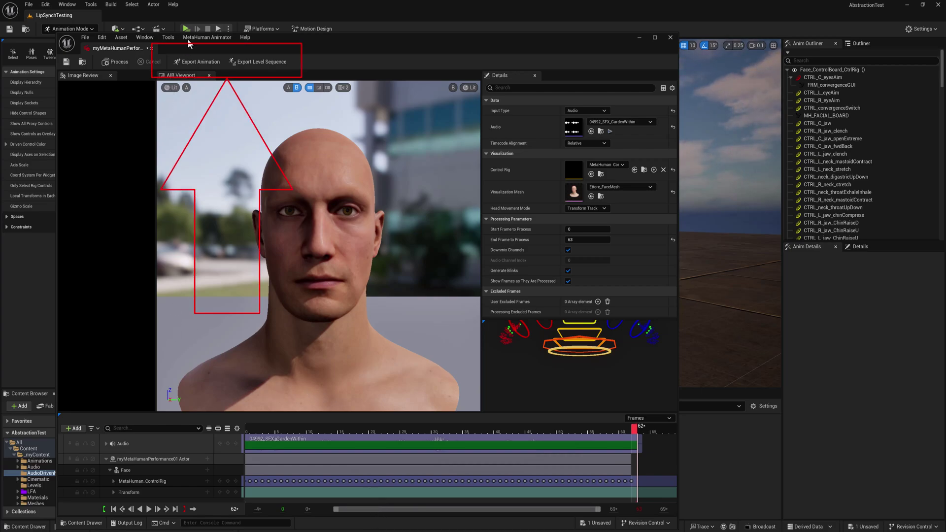
# Export the performance as an animation sequence saved in AudioDrivenMouth.
pyautogui.click(188, 60)
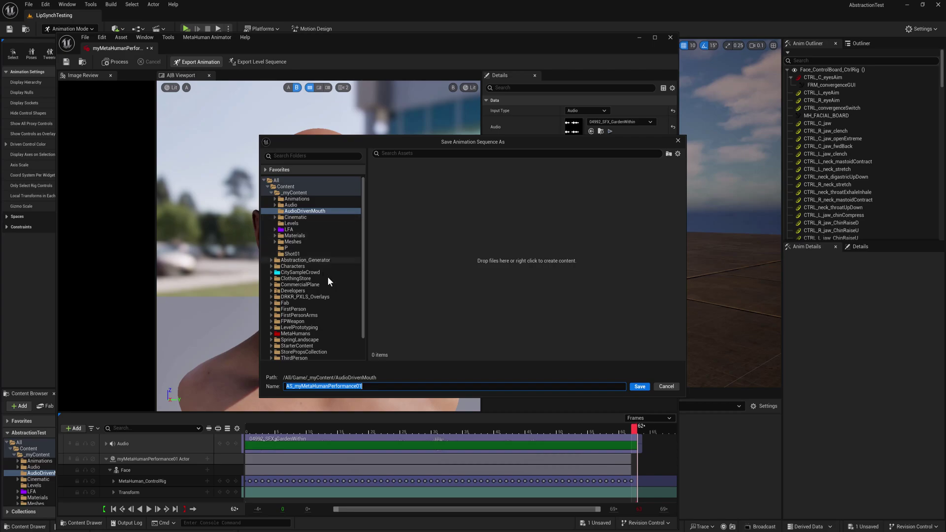
pyautogui.click(639, 387)
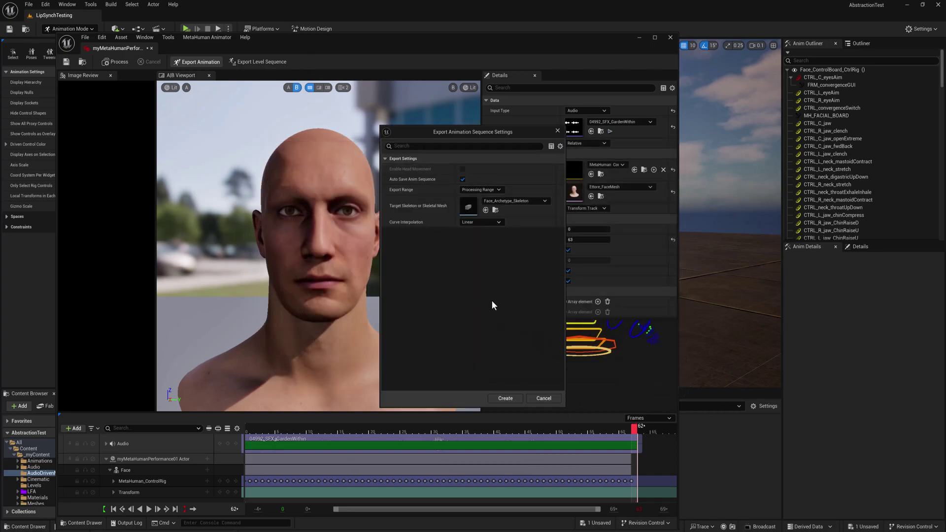
pyautogui.click(514, 397)
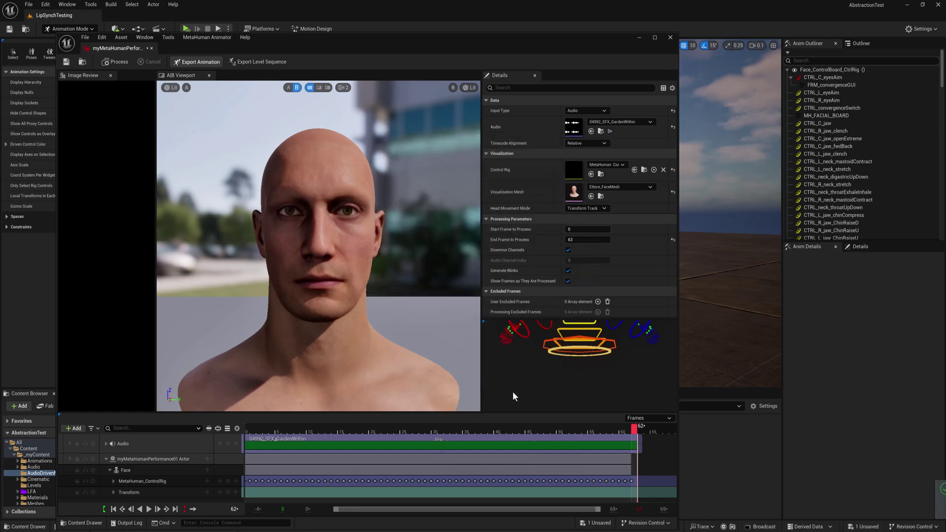
# Export the performance as a level sequence named LevelSequence.
pyautogui.click(260, 63)
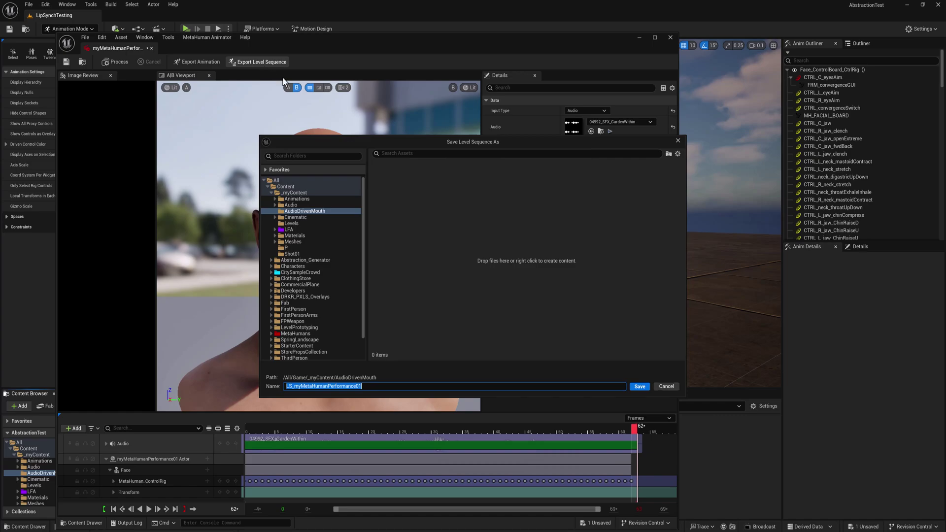
pyautogui.write('LevelSequenc')
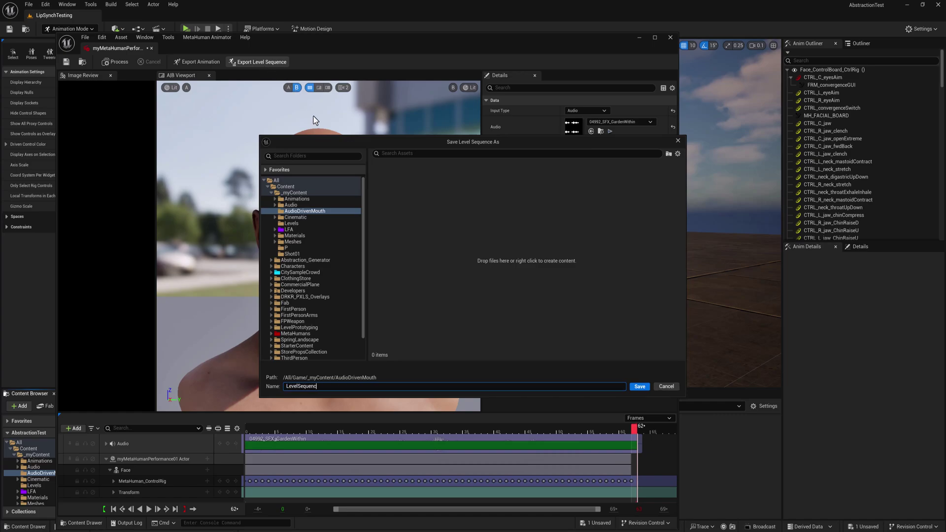
pyautogui.write('e')
pyautogui.press('Return')
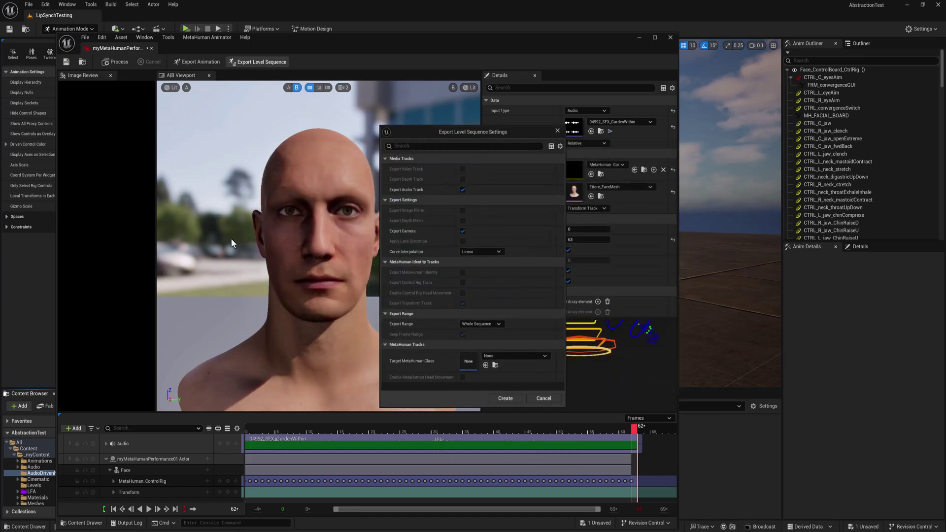
pyautogui.click(505, 398)
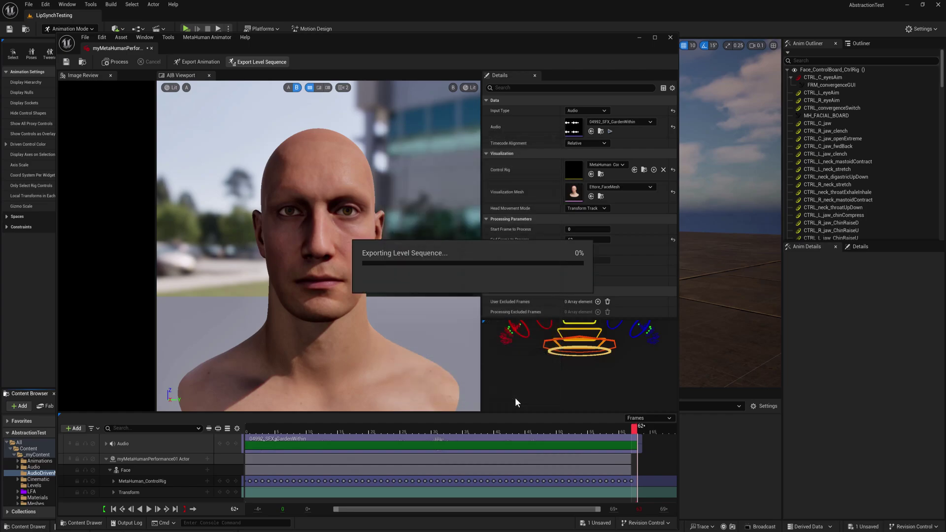
# Close MetaHuman Animator, open LevelSequence in Sequencer, and scrub to frame 64 and back to 0.
pyautogui.click(669, 37)
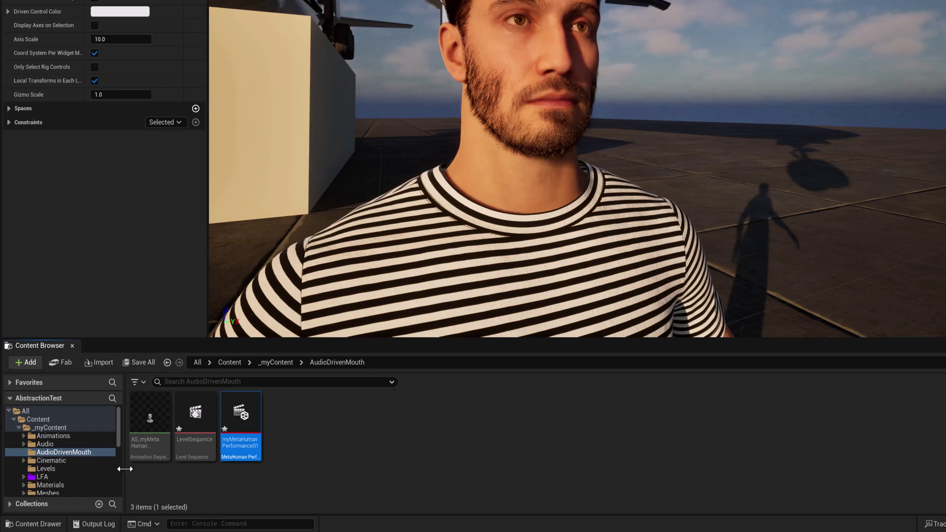
pyautogui.moveTo(149, 453)
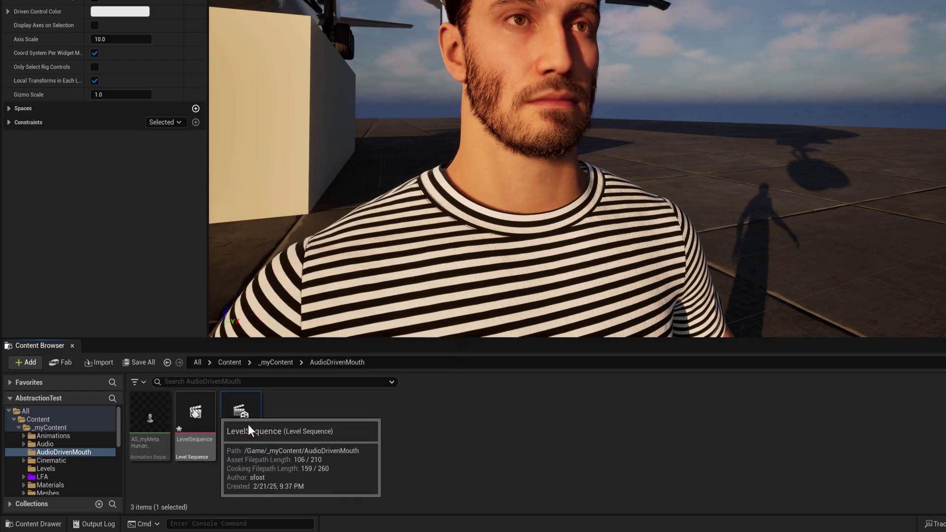
pyautogui.click(201, 415)
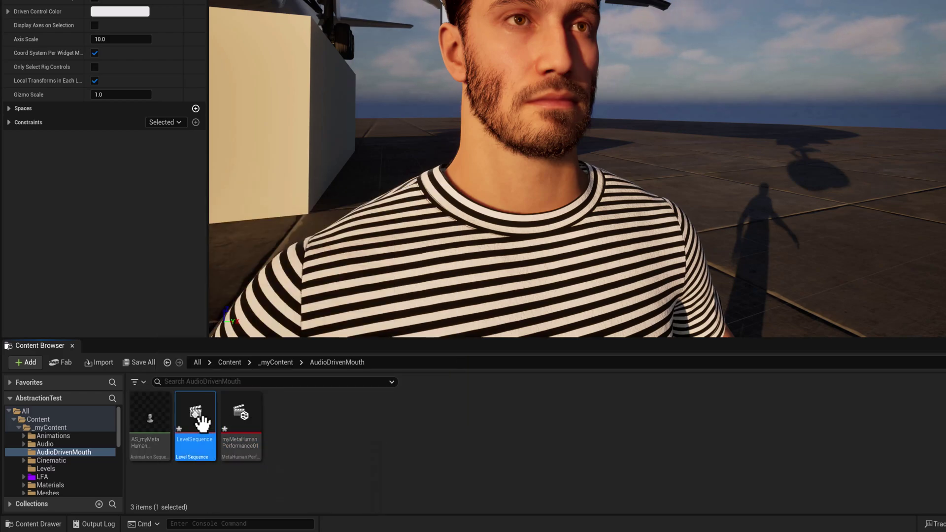
pyautogui.doubleClick(201, 422)
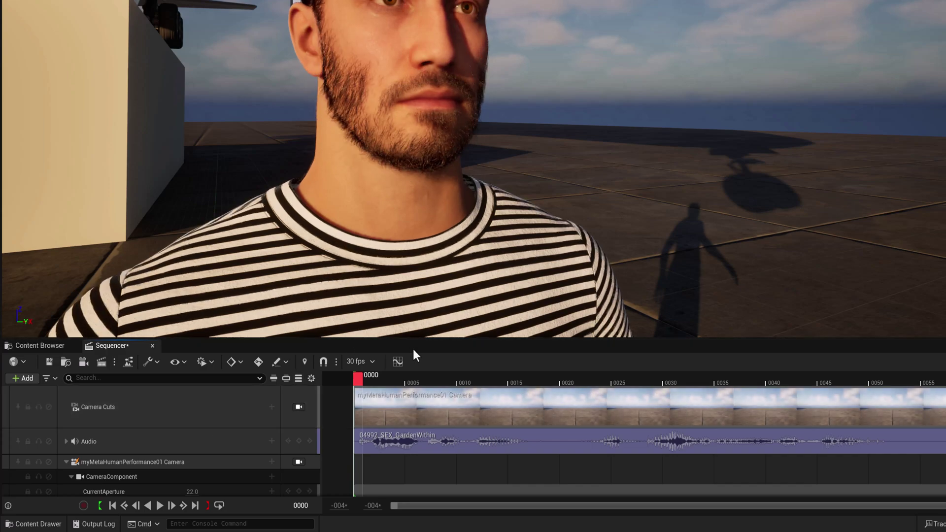
pyautogui.moveTo(358, 378); pyautogui.dragTo(944, 379)
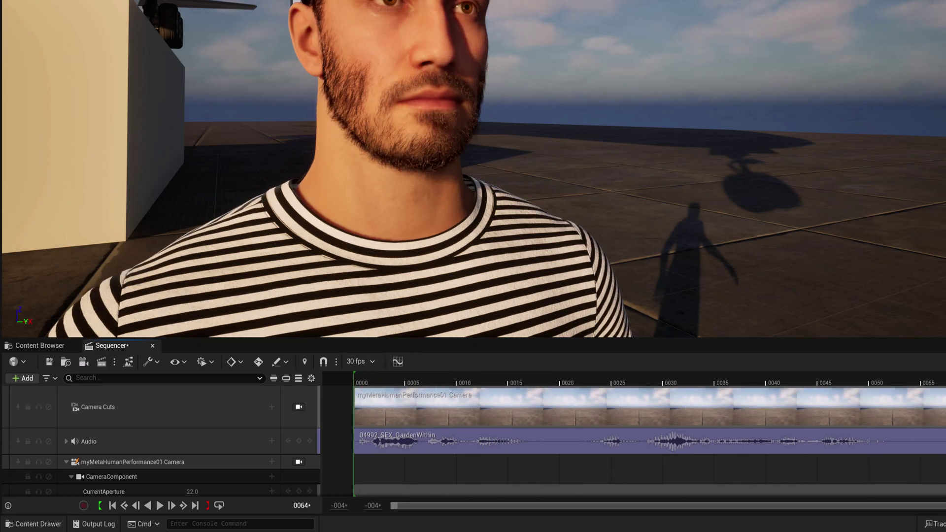
pyautogui.moveTo(761, 383); pyautogui.dragTo(359, 385)
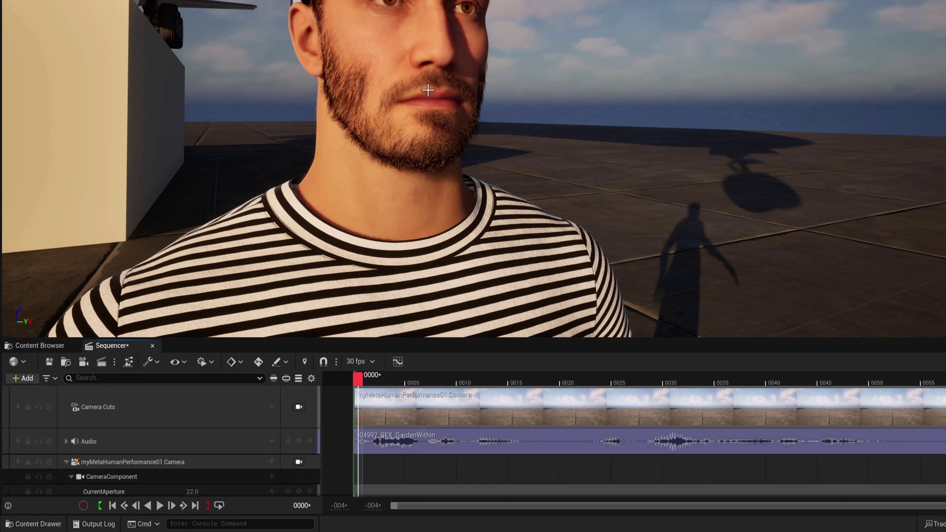
# Add the selected BP_Ettore MetaHuman to the sequence.
pyautogui.click(376, 25)
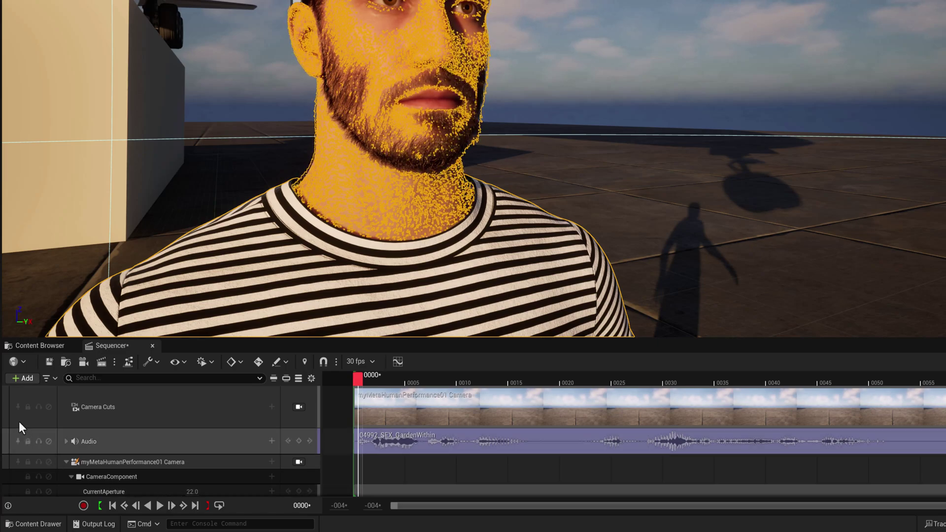
pyautogui.hotkey('ctrl', 'a')
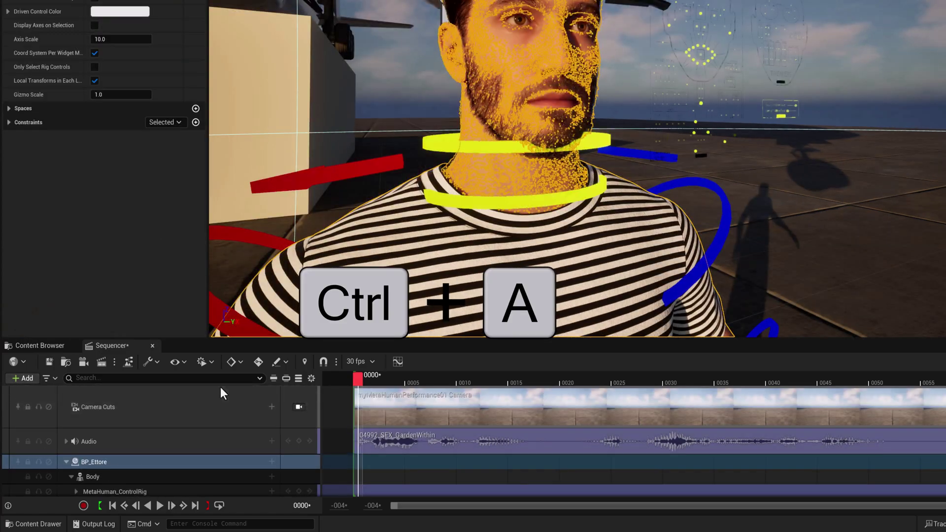
pyautogui.scroll(-1, 123, 465)
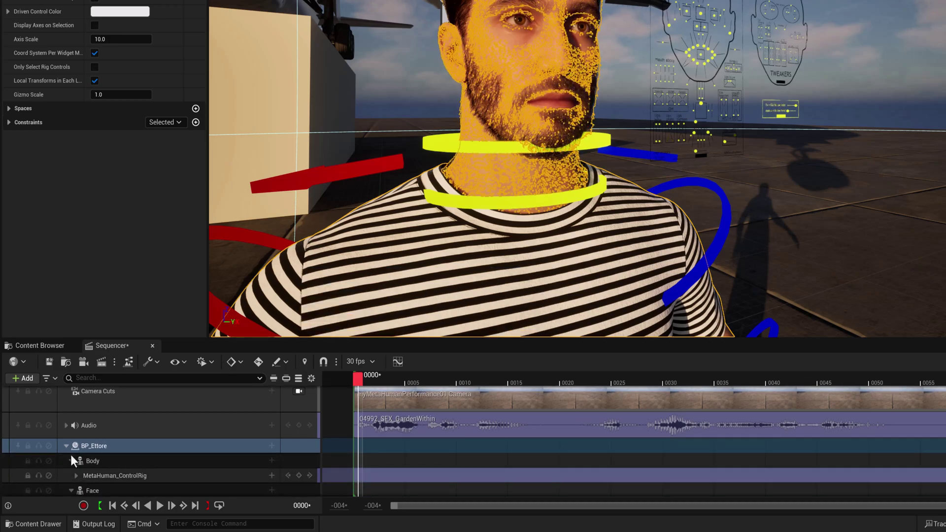
pyautogui.click(66, 448)
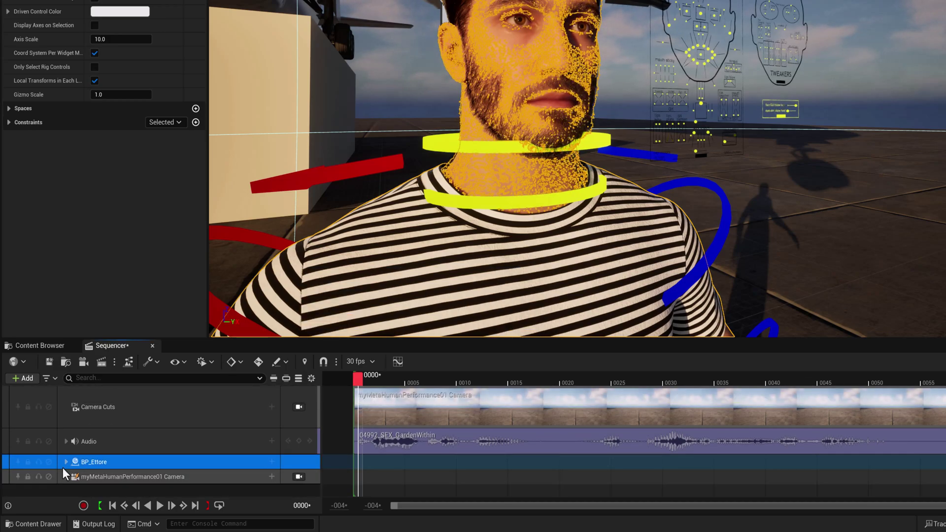
# Delete BP_Ettore's Face_ControlBoard_CtrlRig track and show the AudioDrivenMouth assets in the Content Browser.
pyautogui.click(66, 462)
pyautogui.scroll(-2, 104, 459)
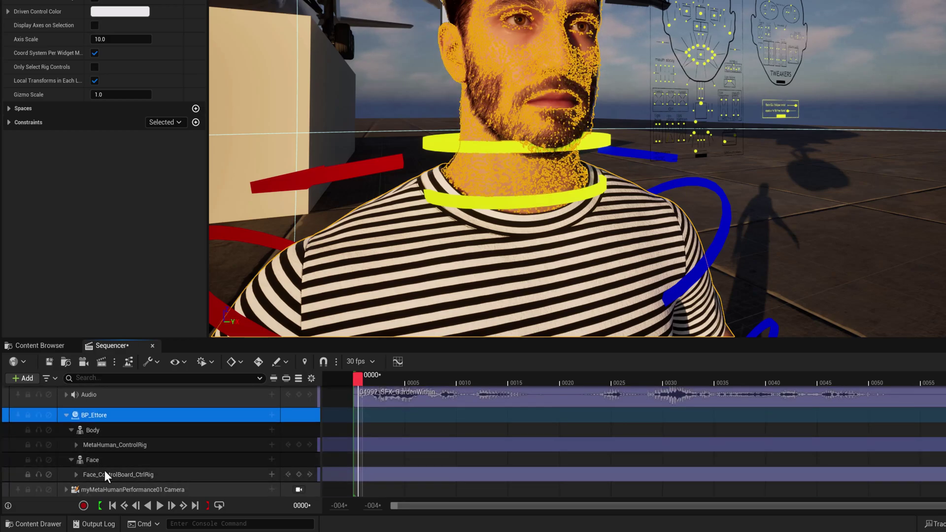
pyautogui.click(105, 473)
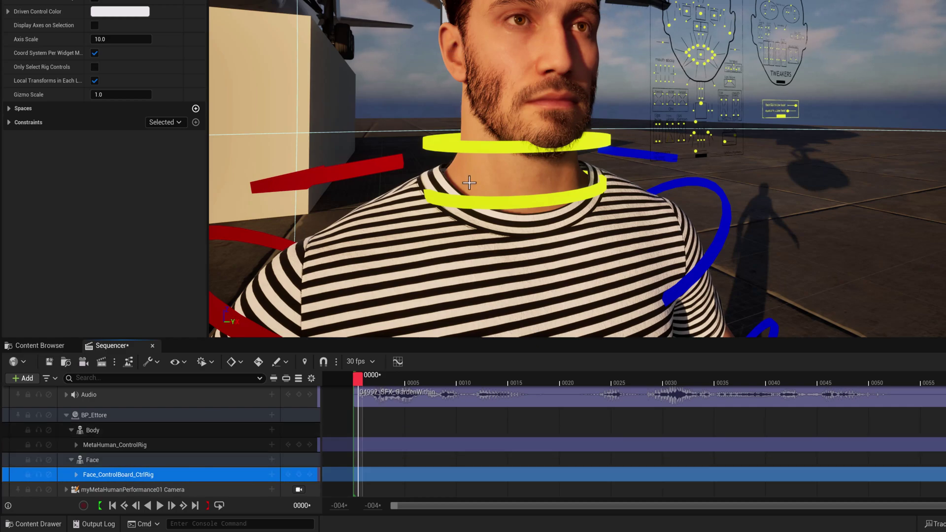
pyautogui.press('Delete')
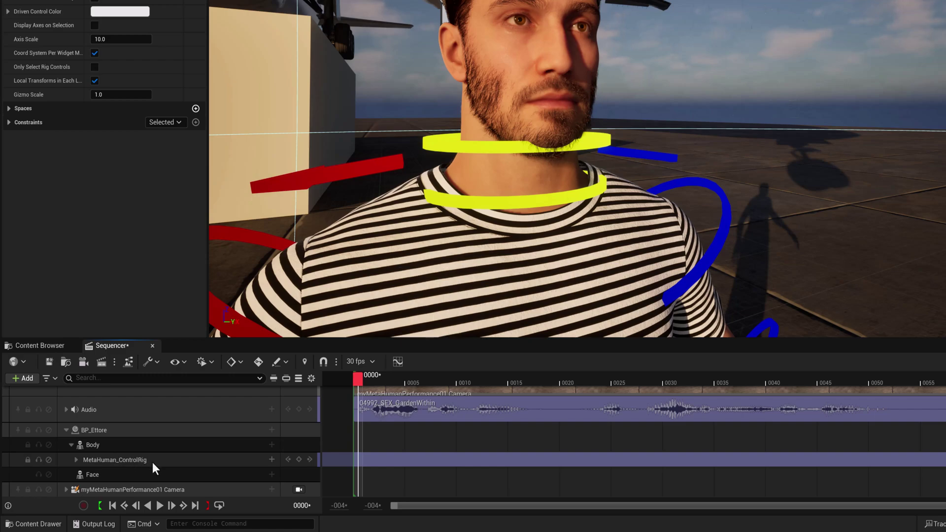
pyautogui.click(43, 346)
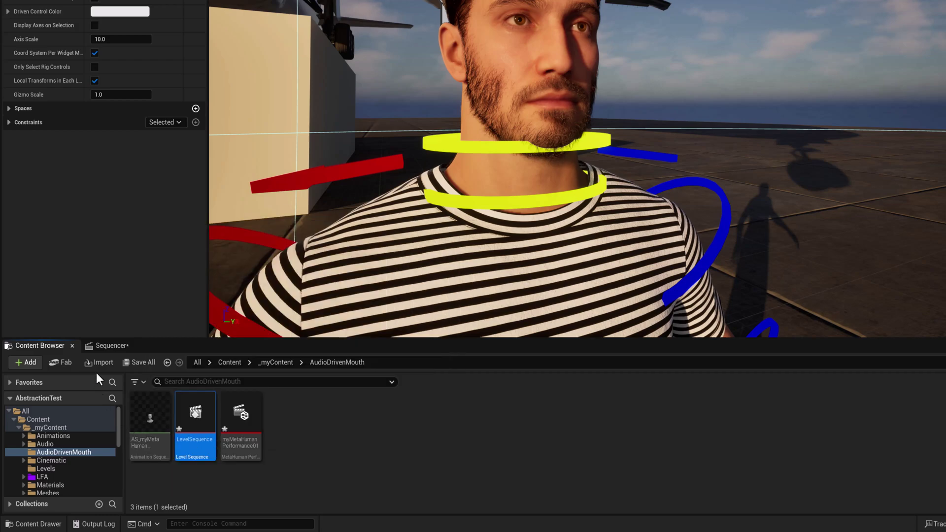
pyautogui.moveTo(159, 456)
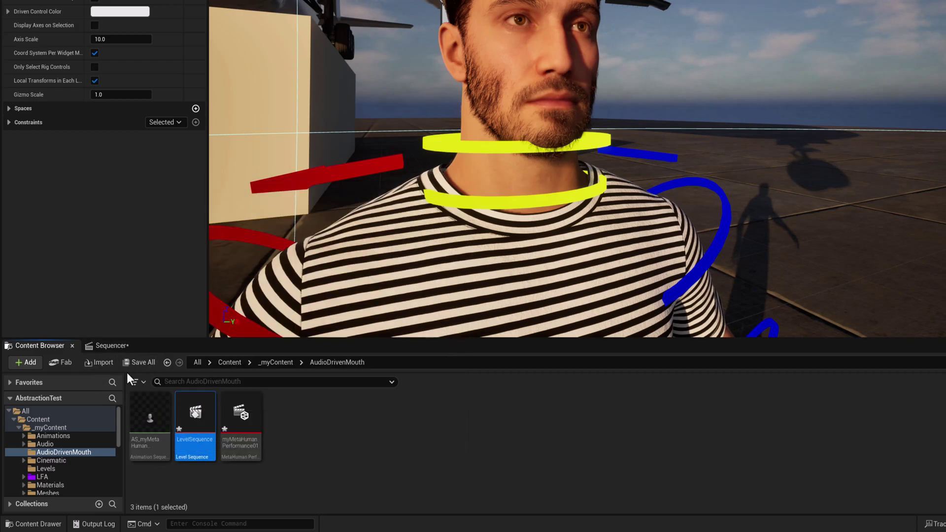
# Add AS_myMetaHumanPerformance01 as an animation track on BP_Ettore's Face and play the sequence.
pyautogui.click(110, 345)
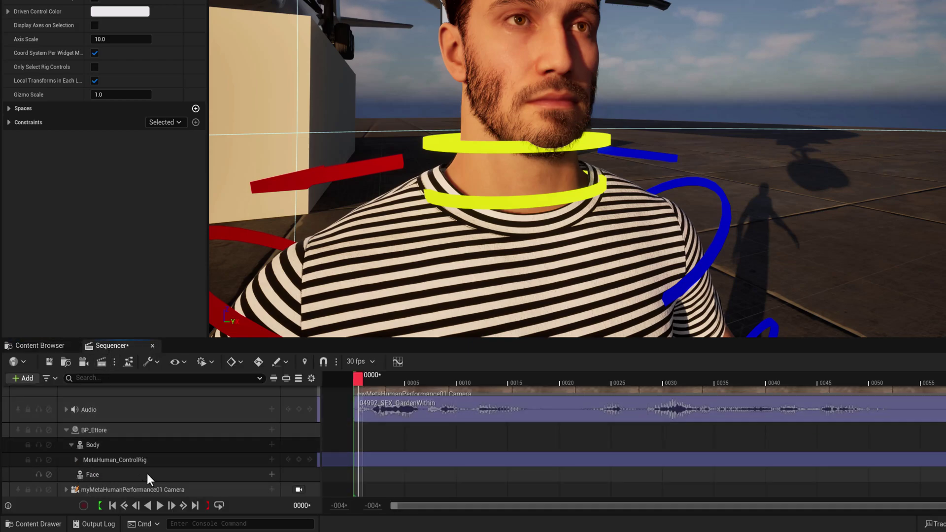
pyautogui.click(267, 471)
pyautogui.click(270, 474)
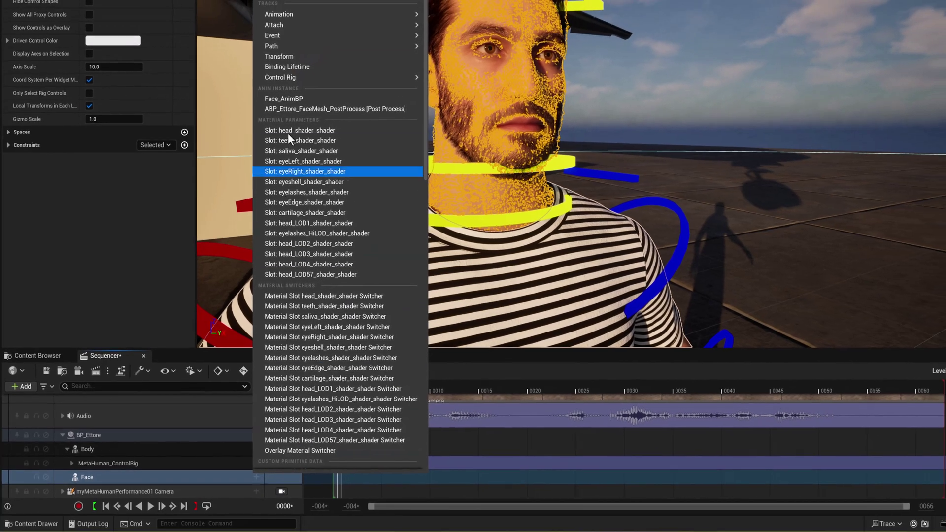
pyautogui.moveTo(311, 19)
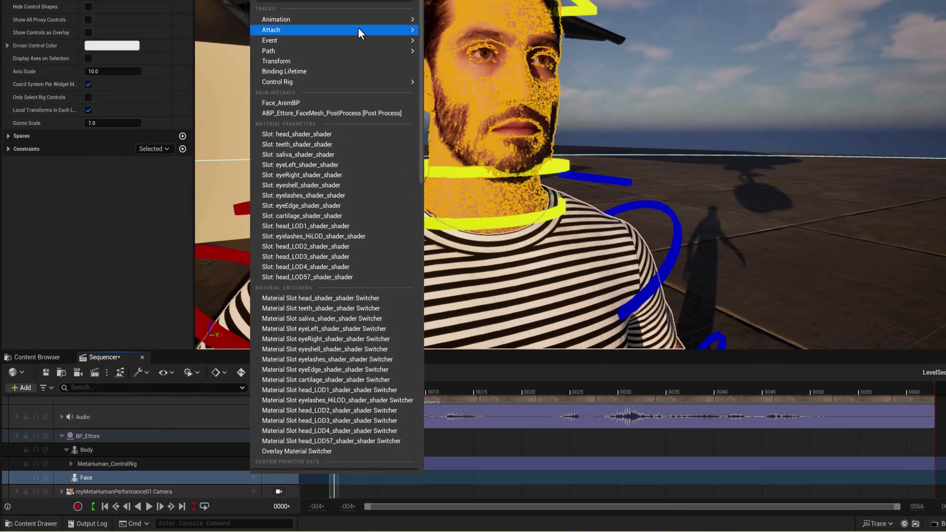
pyautogui.moveTo(394, 21)
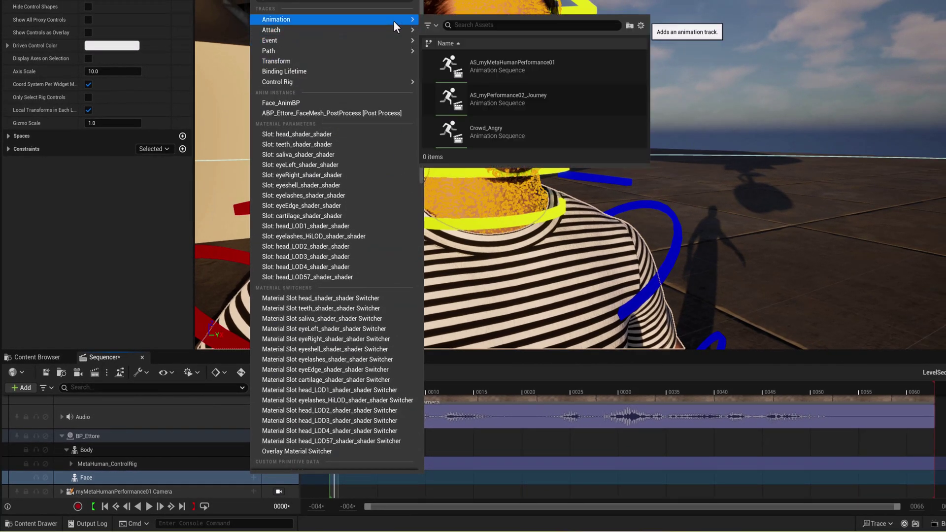
pyautogui.click(585, 65)
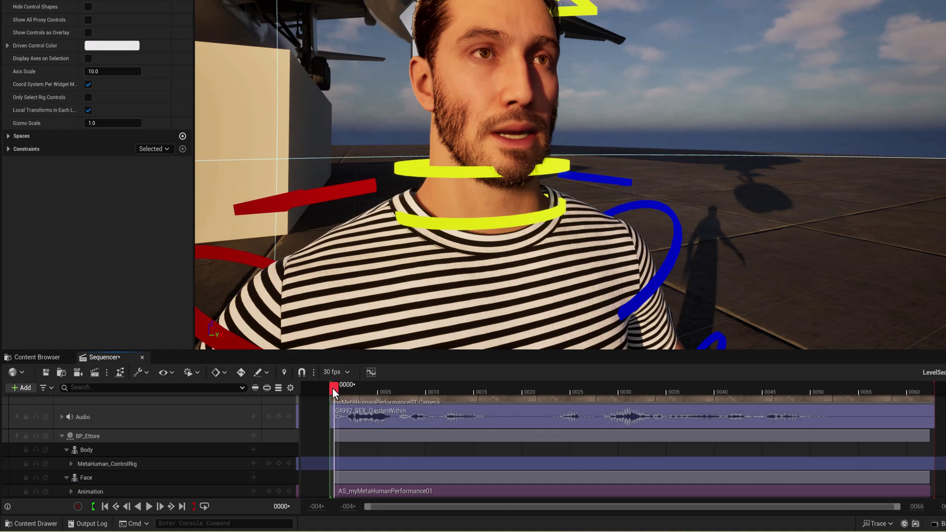
pyautogui.press('space')
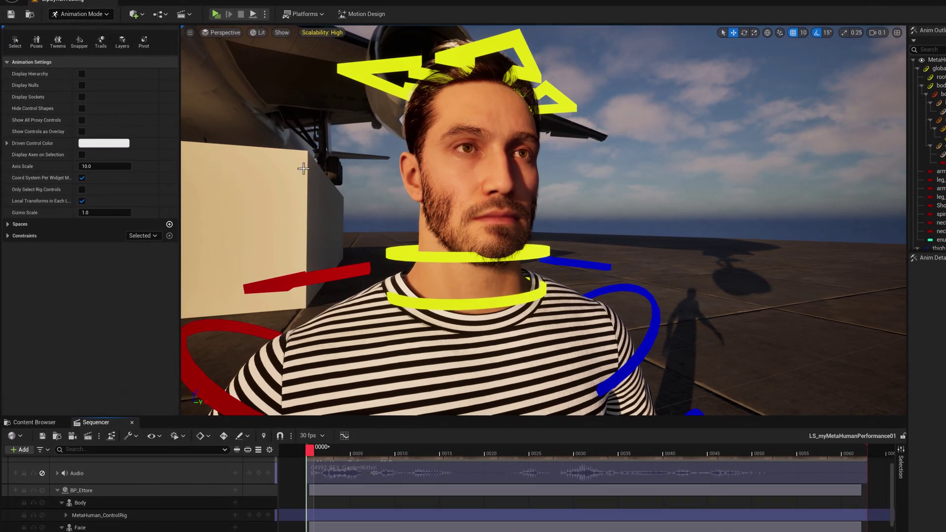
# Switch to Animation mode and show the Anim Layers panel and Control Rig Pose library.
pyautogui.hotkey('shift', '8')
pyautogui.click(69, 17)
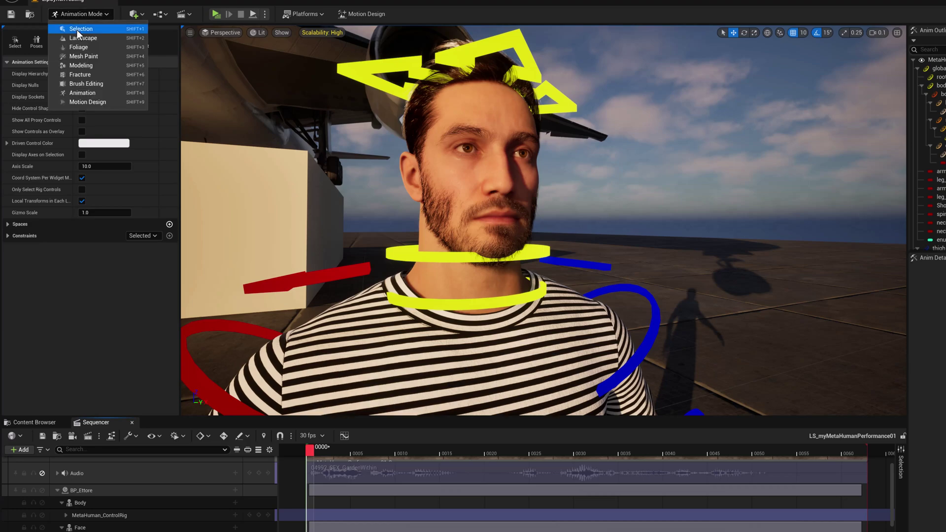
pyautogui.click(84, 93)
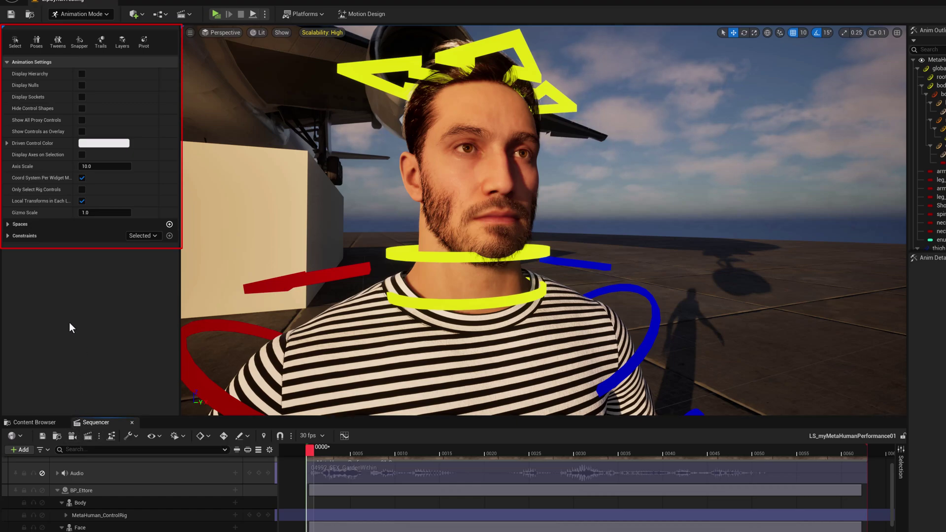
pyautogui.click(122, 42)
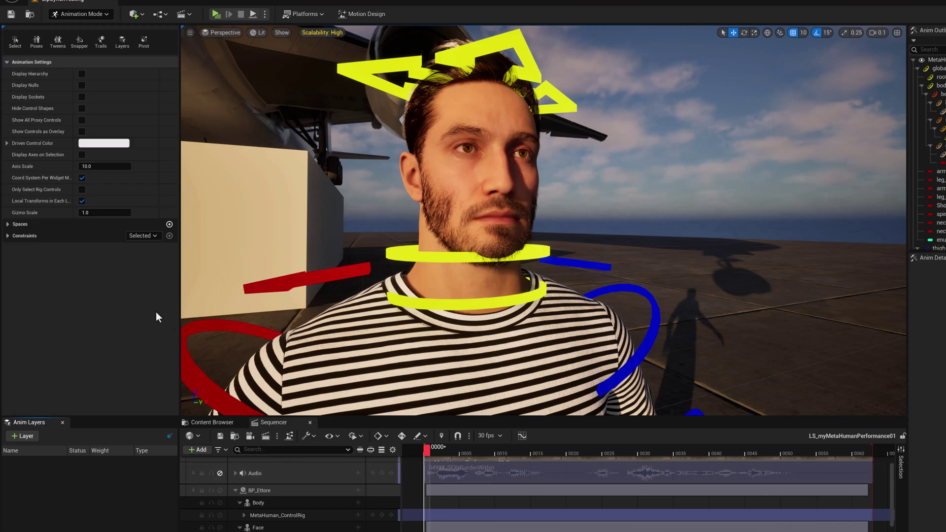
pyautogui.click(39, 40)
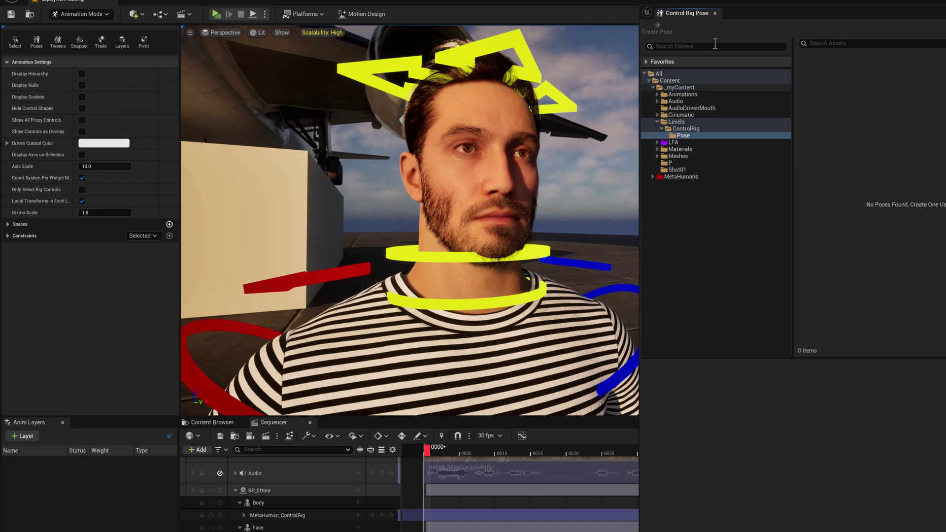
# Add the MetaHumans/Common/Common/PoseLibrary folder to the pose browser view.
pyautogui.moveTo(758, 15); pyautogui.dragTo(610, 19)
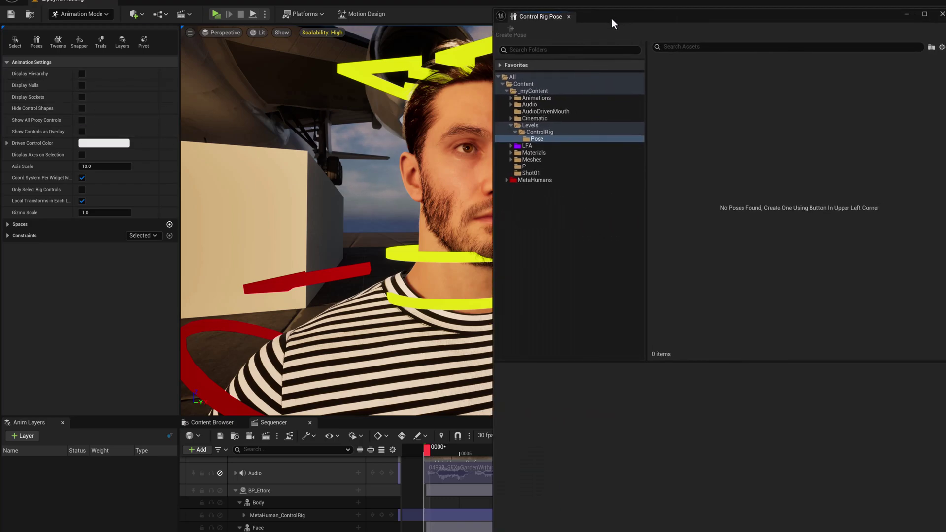
pyautogui.rightClick(530, 193)
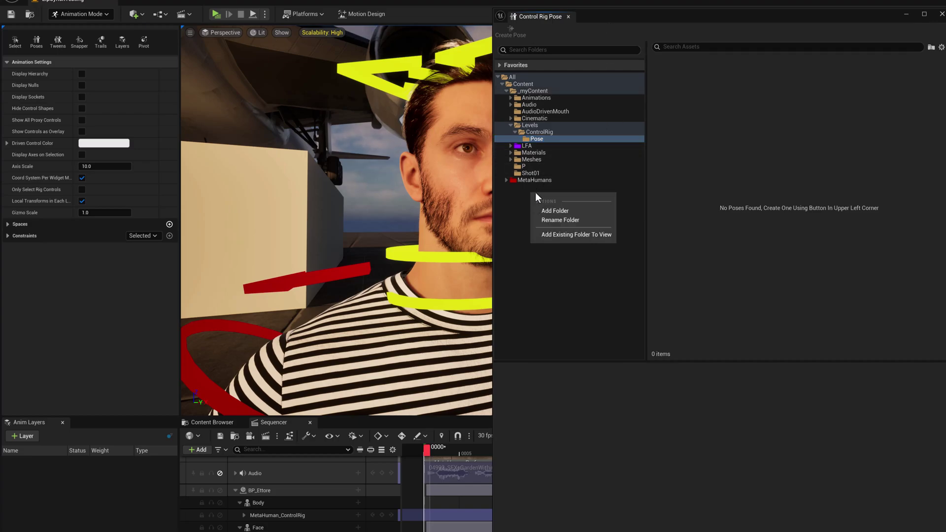
pyautogui.click(574, 236)
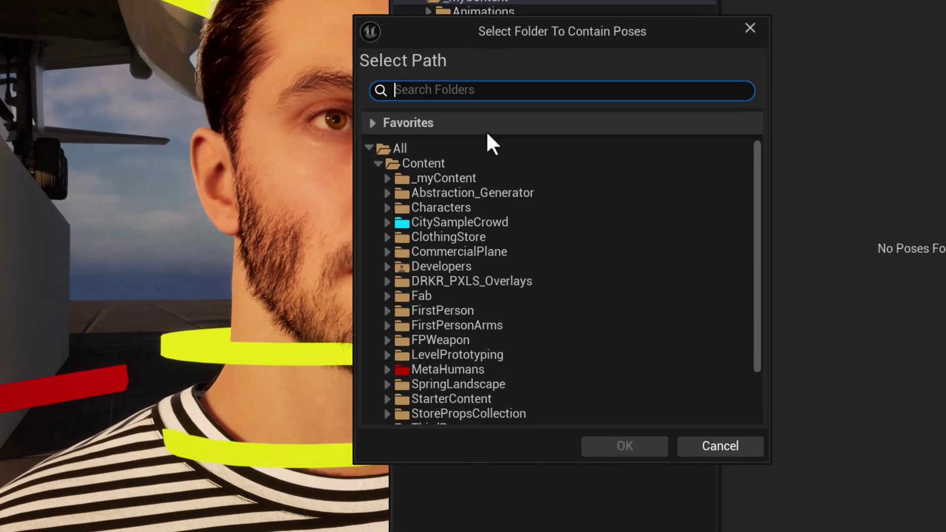
pyautogui.click(389, 370)
pyautogui.scroll(-5, 447, 364)
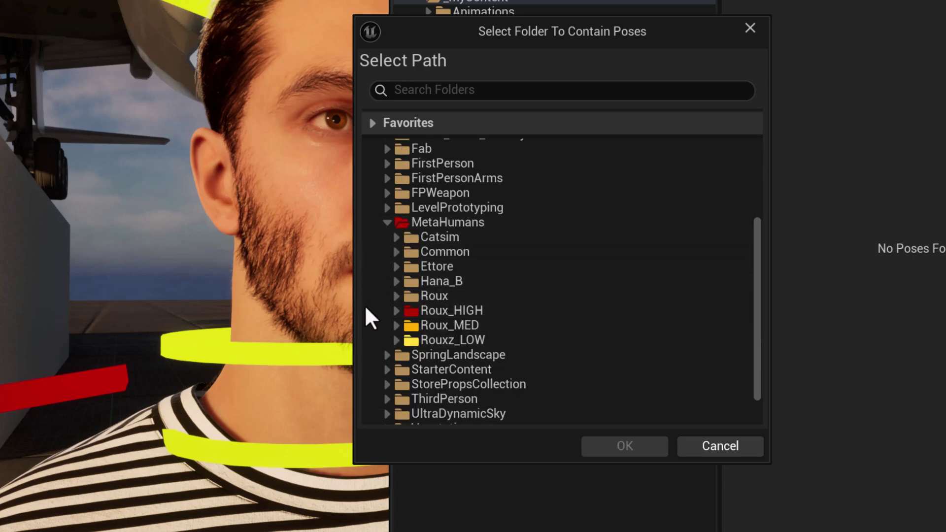
pyautogui.click(396, 252)
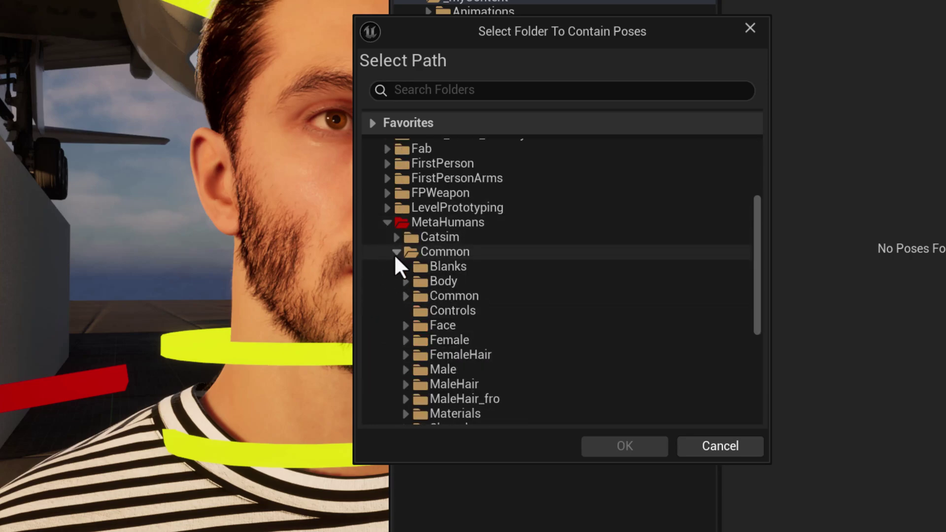
pyautogui.click(405, 296)
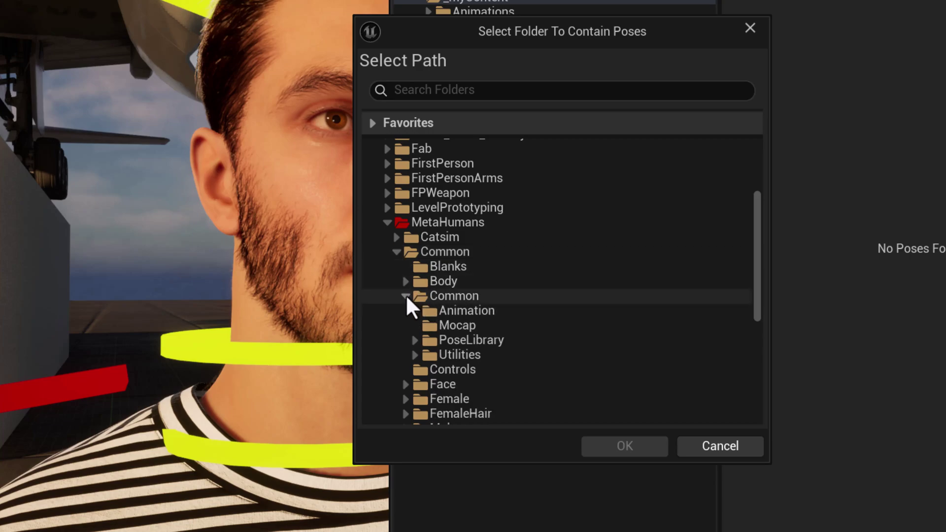
pyautogui.click(427, 345)
pyautogui.click(638, 445)
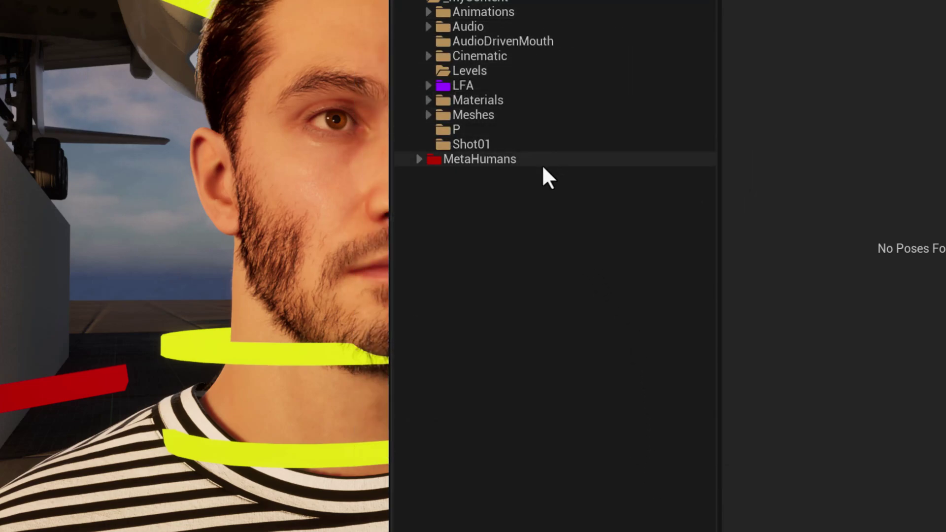
# Browse to PoseLibrary/Face/Expressions to list its 25 expression poses.
pyautogui.click(419, 161)
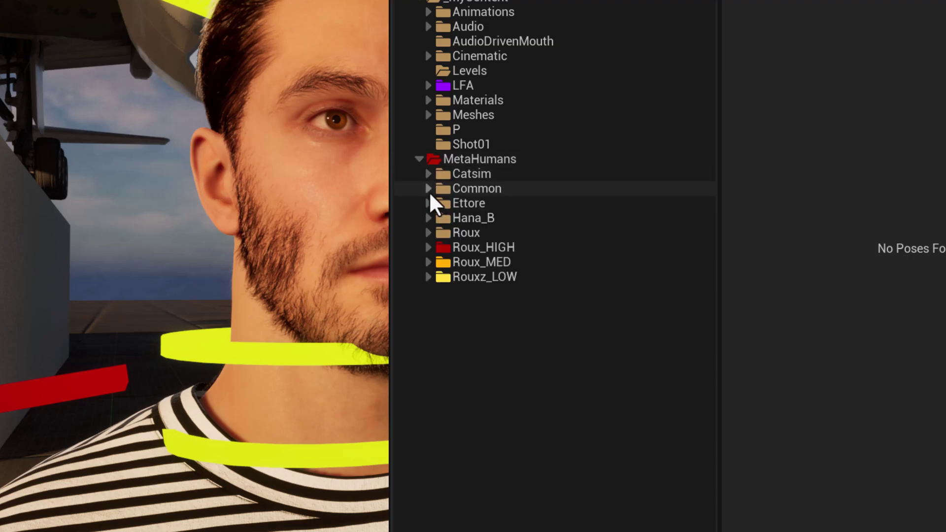
pyautogui.click(428, 189)
pyautogui.click(438, 233)
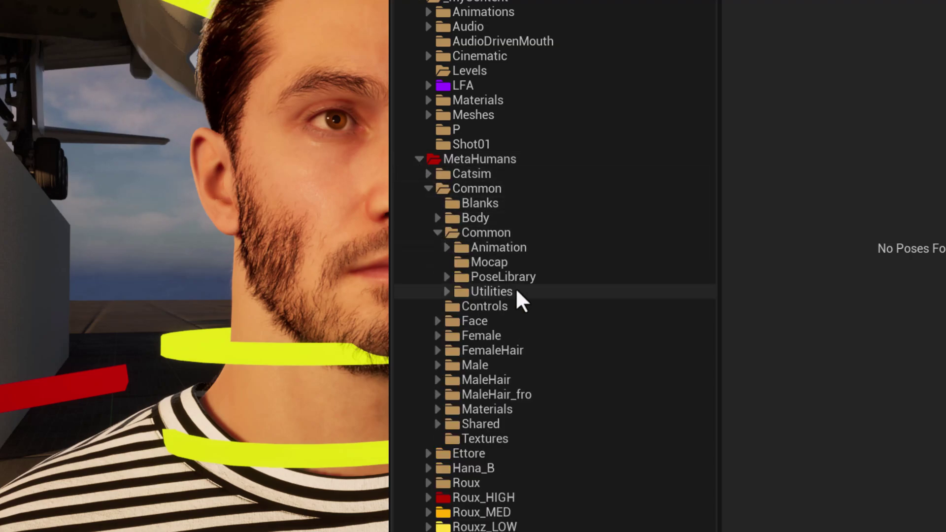
pyautogui.click(494, 277)
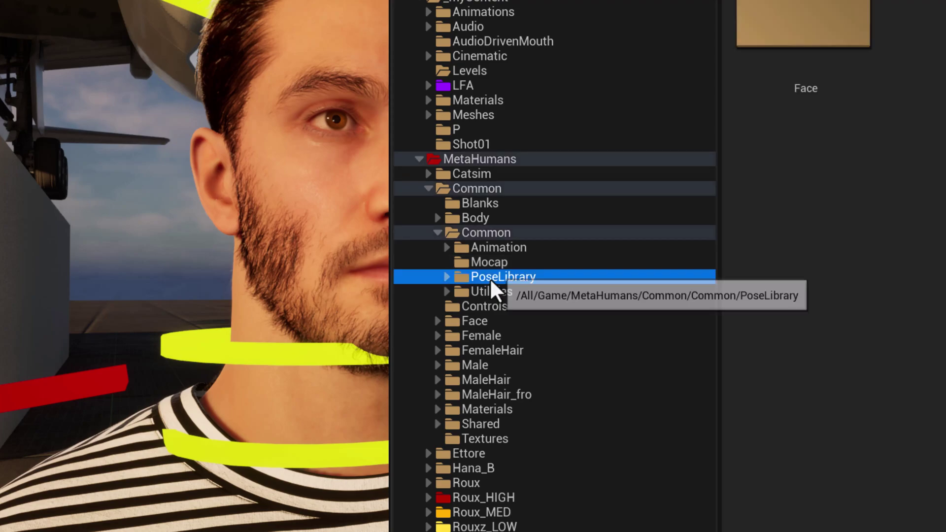
pyautogui.click(445, 277)
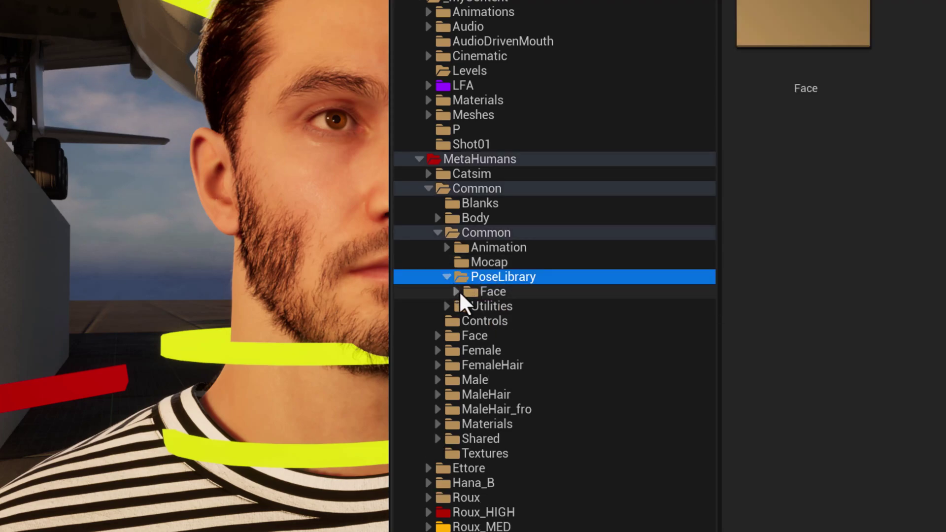
pyautogui.click(457, 291)
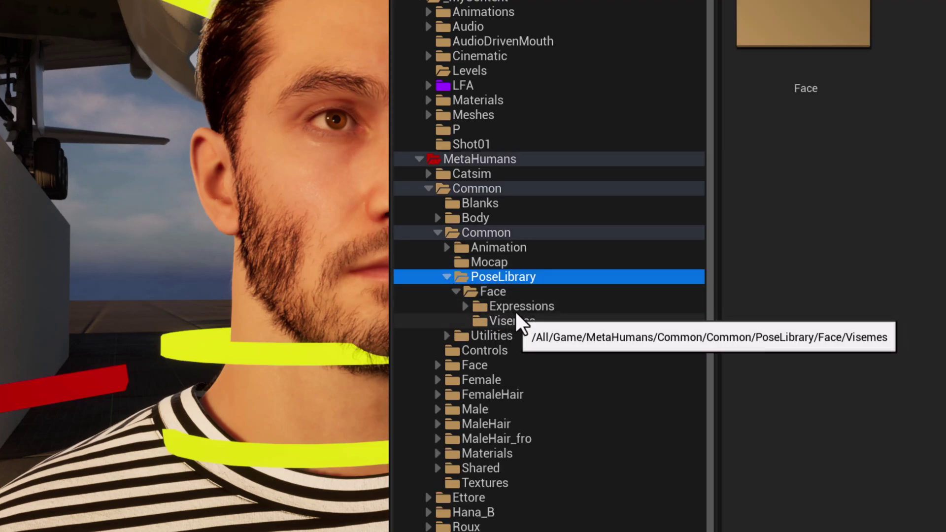
pyautogui.click(517, 309)
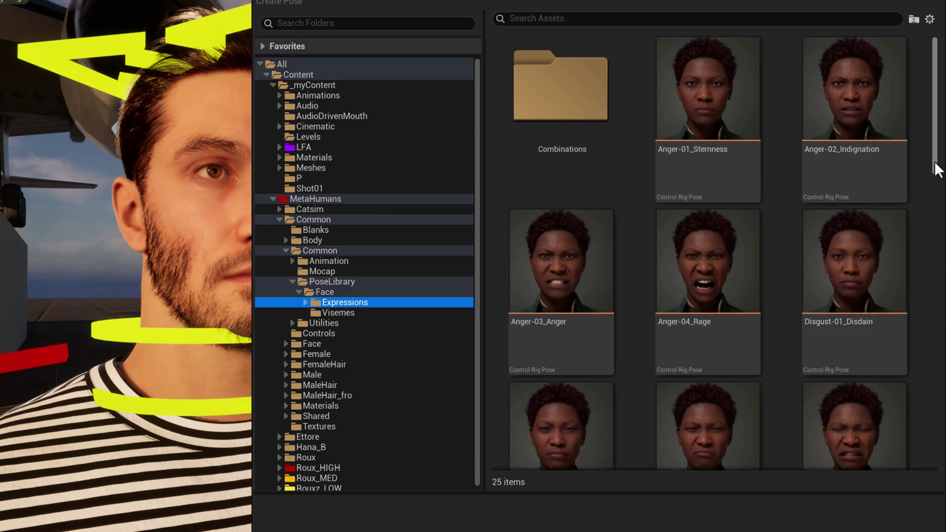
# Scroll the Expressions pose grid and select the Joy-02_Amusement pose.
pyautogui.scroll(-3, 931, 170)
pyautogui.scroll(-5, 927, 203)
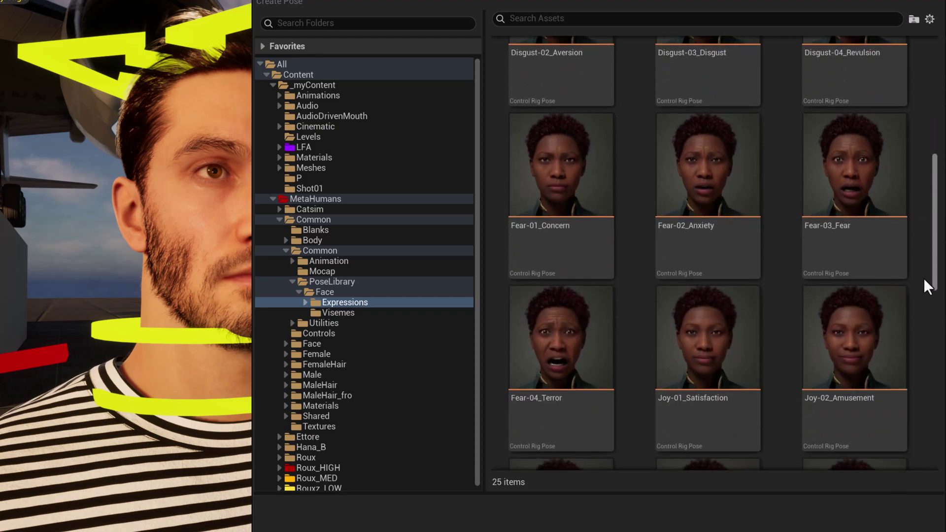
pyautogui.scroll(-2, 923, 278)
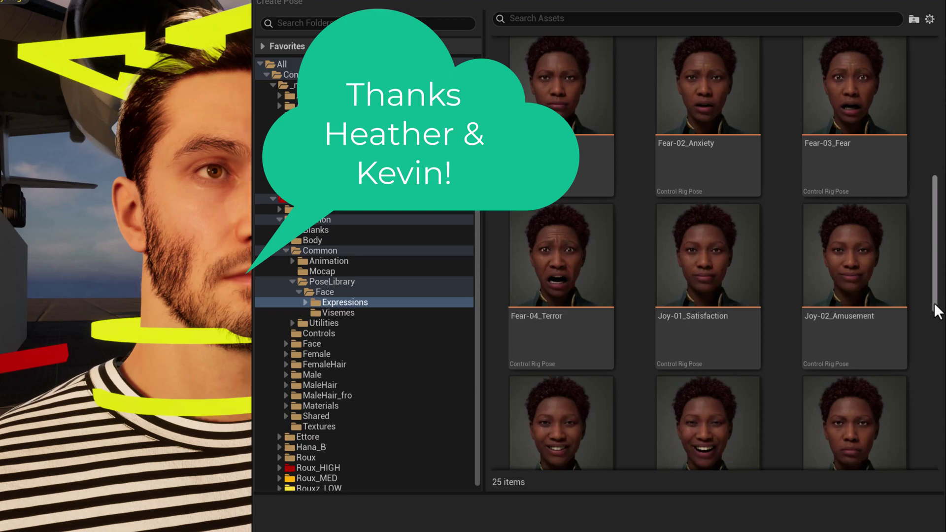
pyautogui.moveTo(935, 311); pyautogui.dragTo(941, 344)
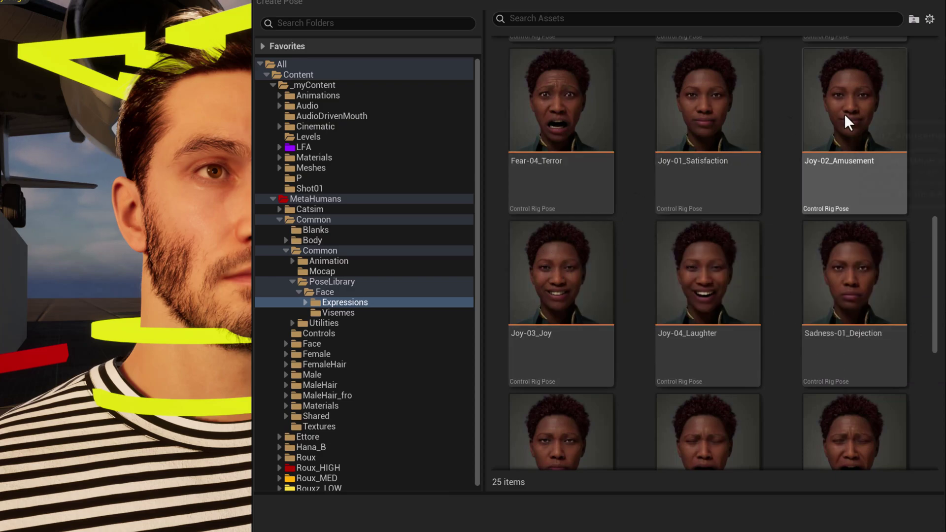
pyautogui.click(843, 126)
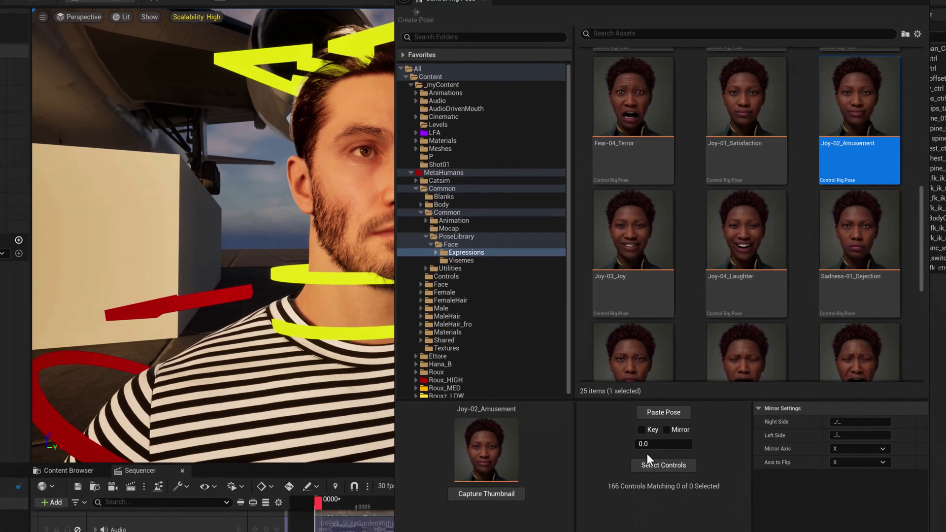
# Turn on keying for pasted poses and add a Face_ControlBoard_CtrlRig track under Face.
pyautogui.click(641, 430)
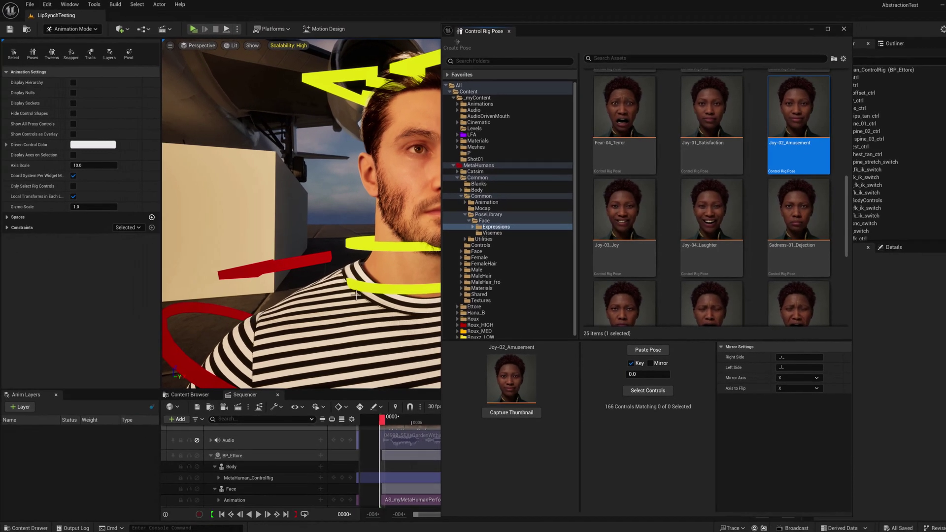
pyautogui.scroll(-2, 238, 460)
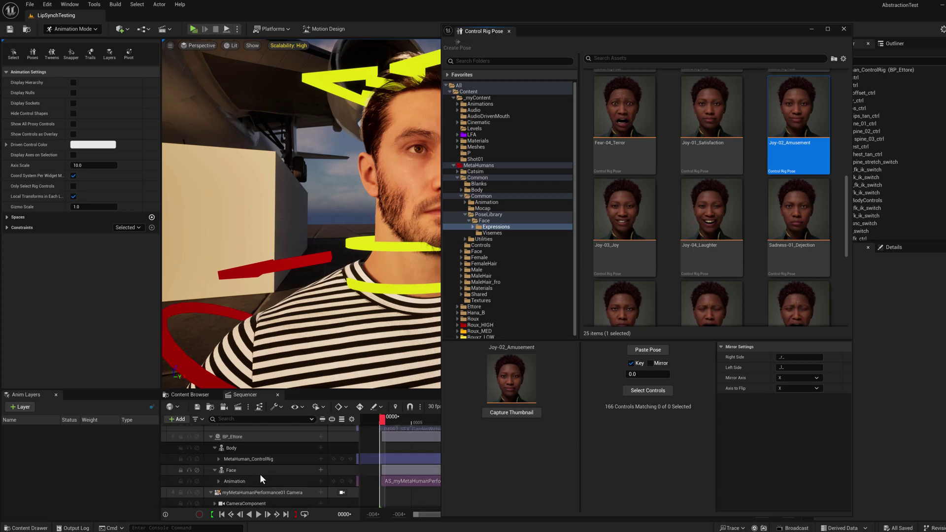
pyautogui.click(281, 474)
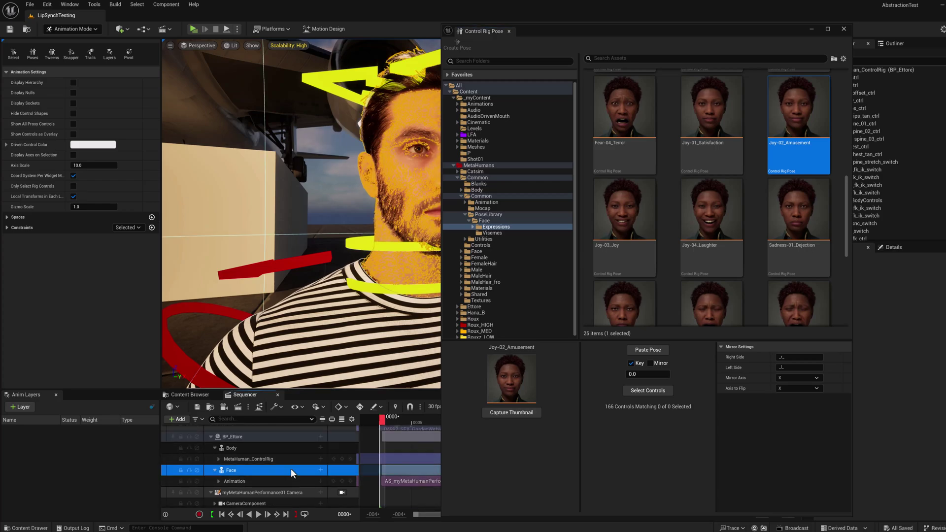
pyautogui.click(320, 469)
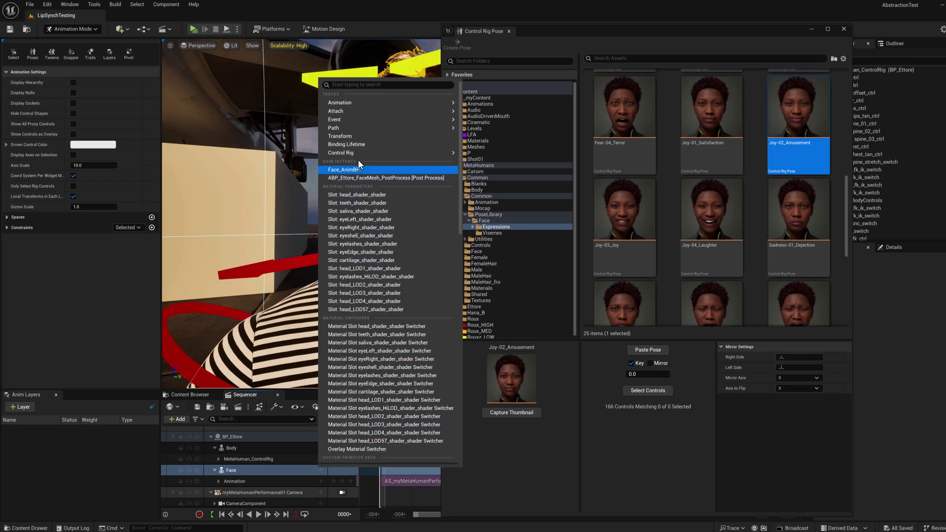
pyautogui.moveTo(359, 150)
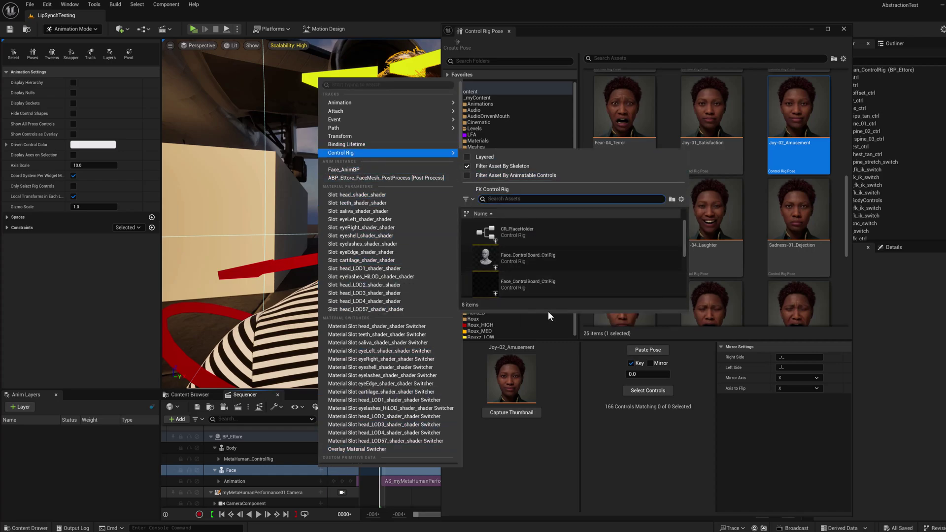
pyautogui.scroll(-1, 544, 285)
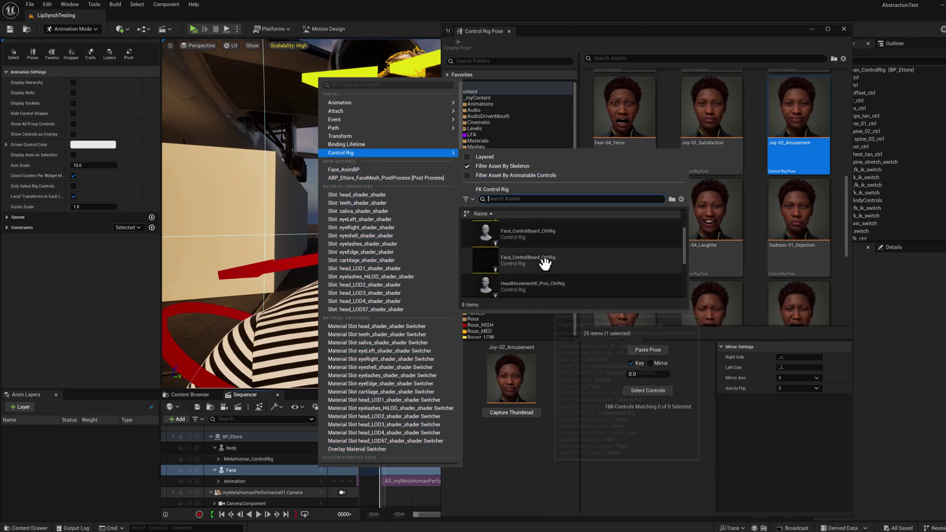
pyautogui.click(544, 262)
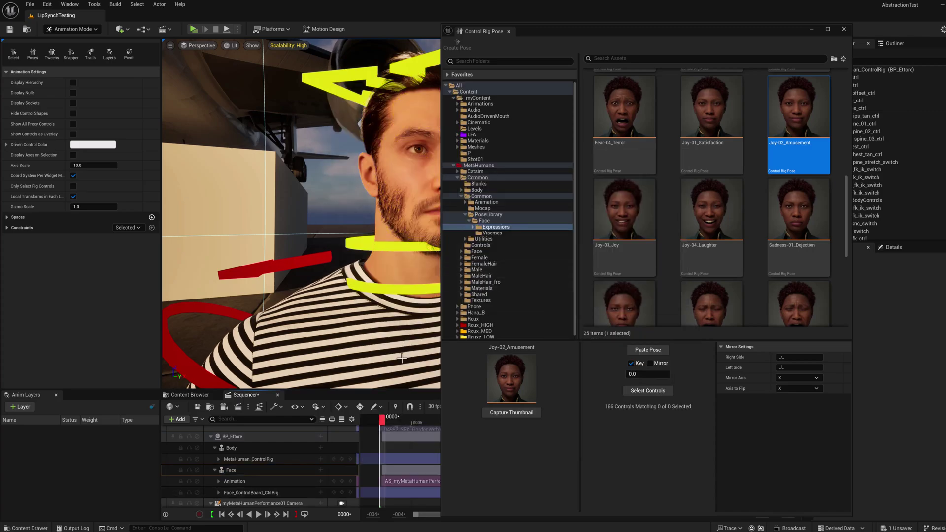
# Key the Joy-02_Amusement pose on the face controls, then add a new layer named Smile.
pyautogui.moveTo(382, 419)
pyautogui.mouseDown()
pyautogui.moveTo(406, 419)
pyautogui.moveTo(383, 423)
pyautogui.mouseUp()
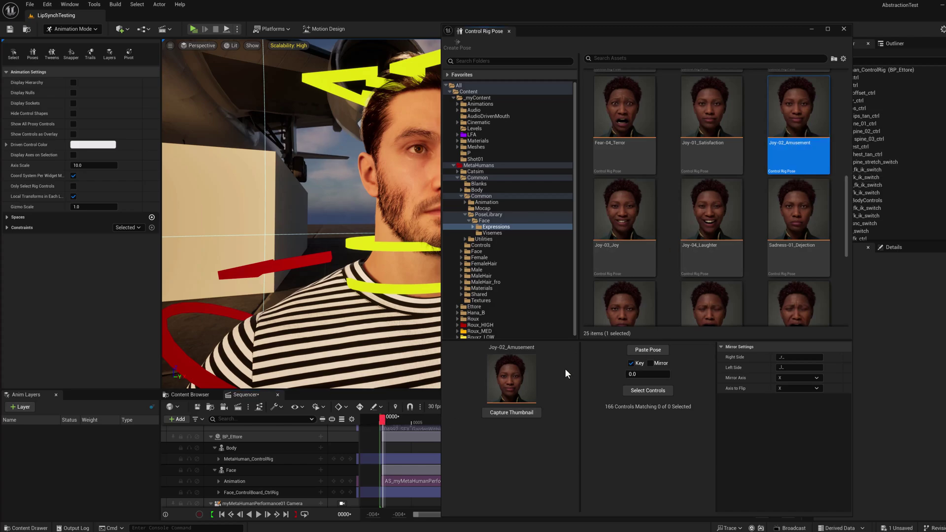
pyautogui.click(628, 393)
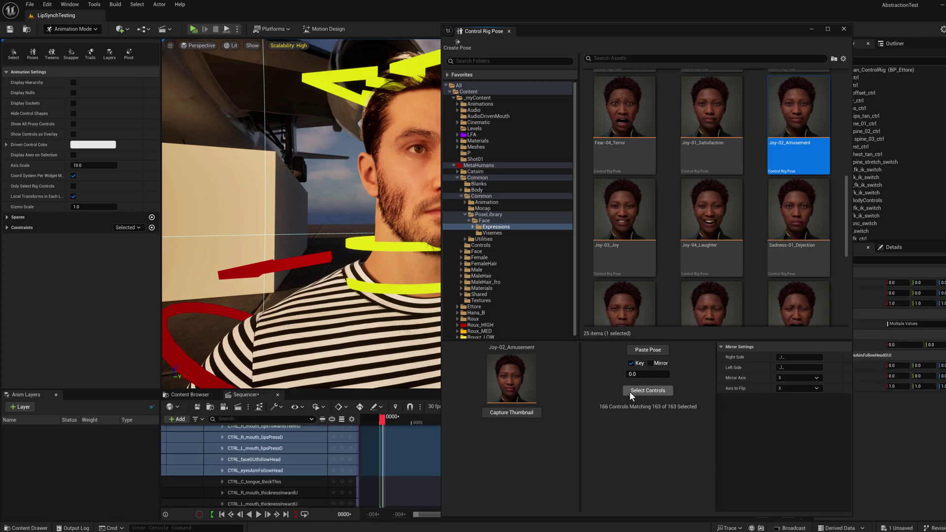
pyautogui.click(648, 350)
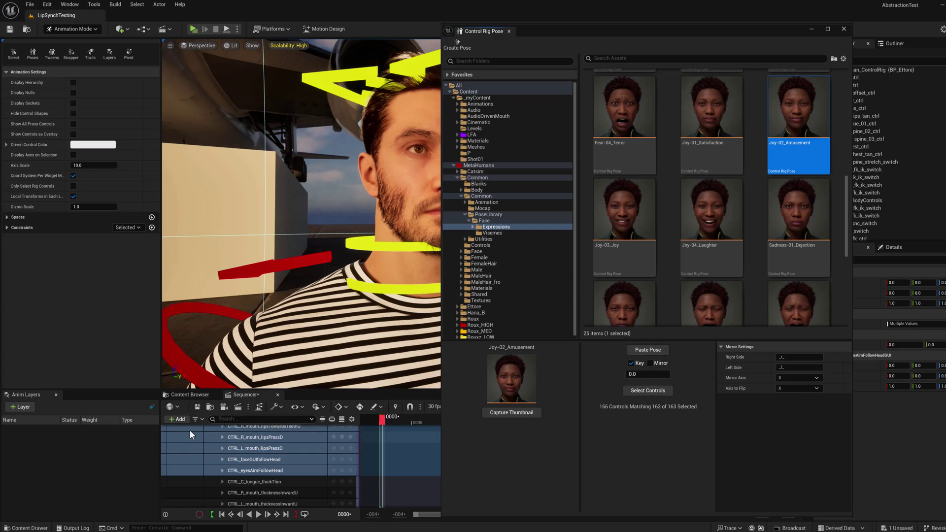
pyautogui.click(23, 406)
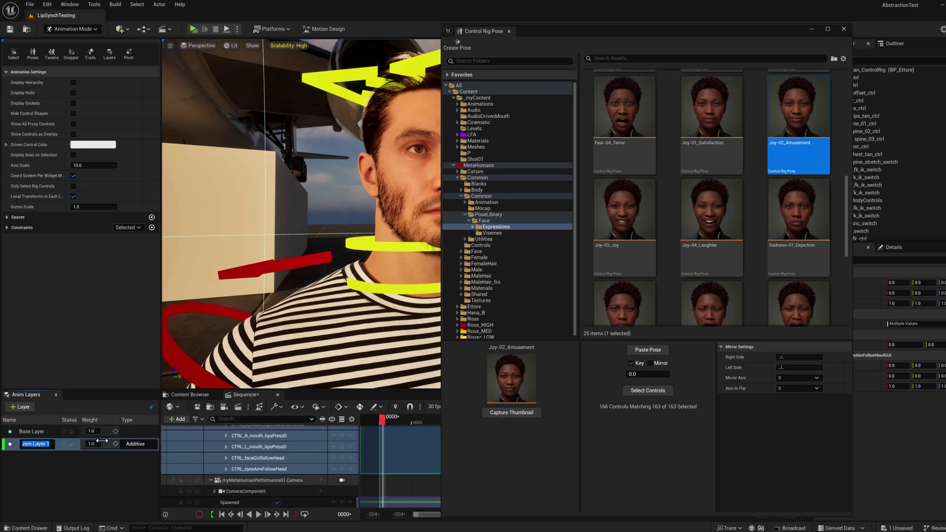
pyautogui.write('Smile')
# Key Joy-02_Amusement at frame 0 and Joy-03_Joy at frame 21 on the Smile layer.
pyautogui.click(648, 350)
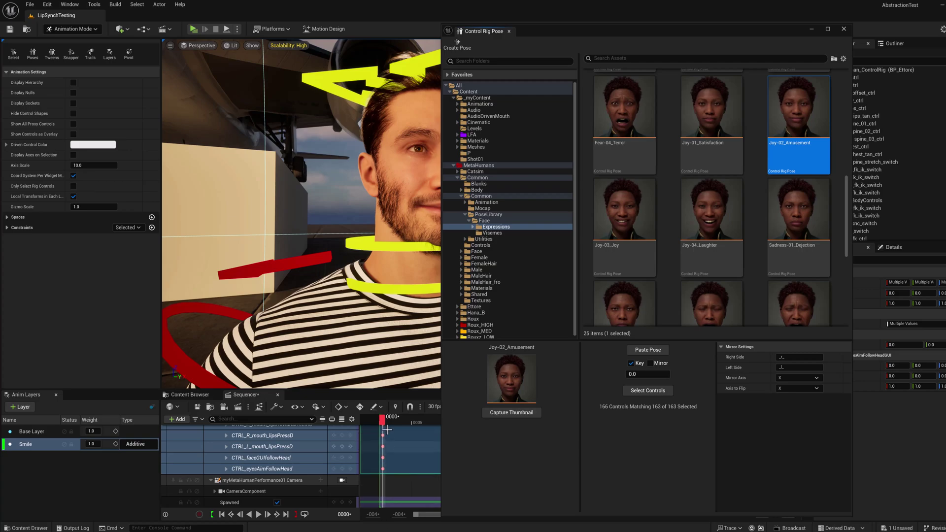
pyautogui.moveTo(411, 422); pyautogui.dragTo(566, 419)
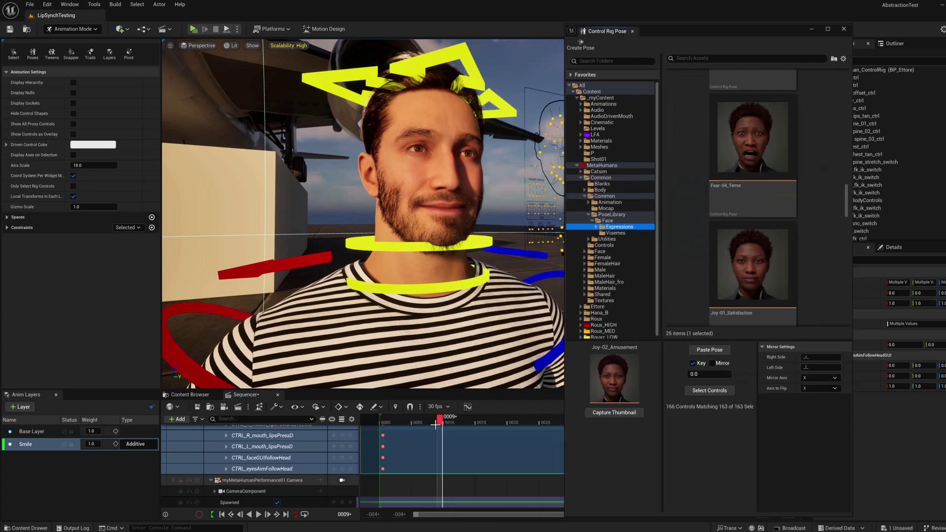
pyautogui.moveTo(434, 423); pyautogui.dragTo(516, 419)
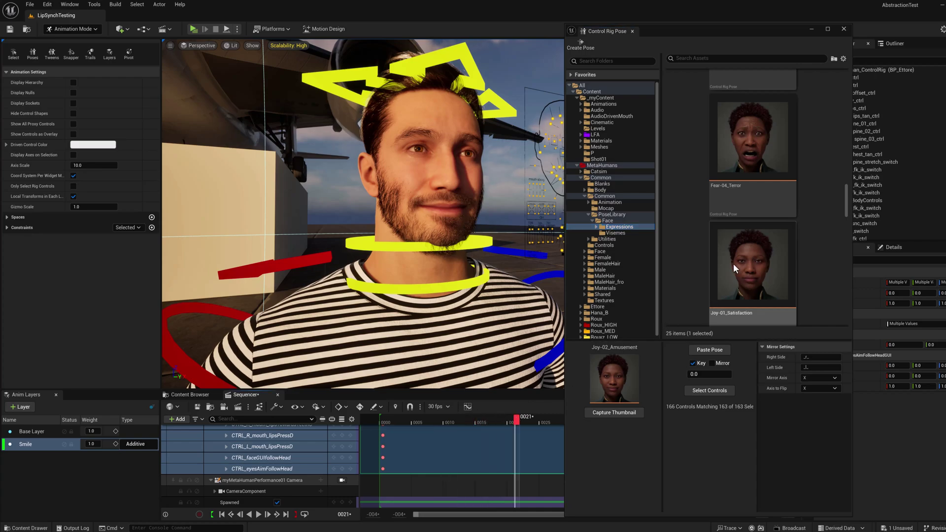
pyautogui.scroll(-5, 714, 118)
pyautogui.scroll(-2, 714, 118)
pyautogui.click(714, 123)
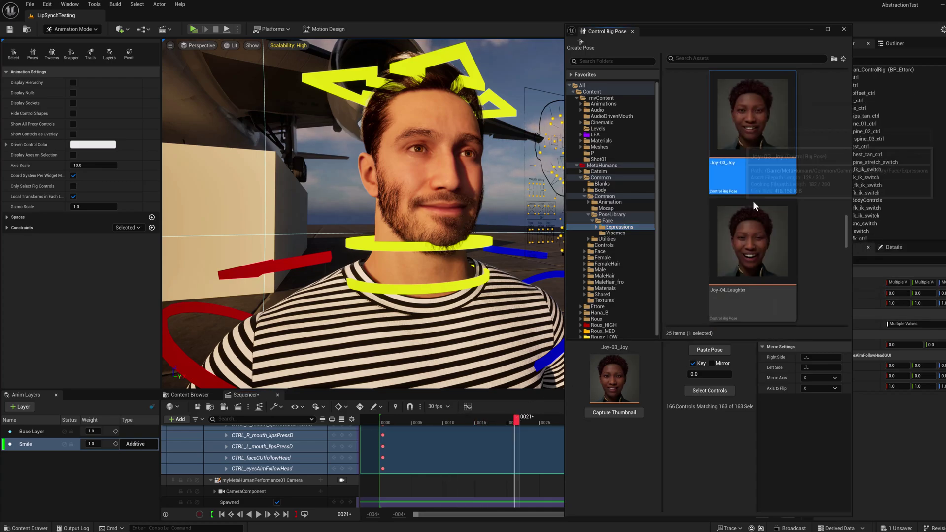
pyautogui.click(709, 349)
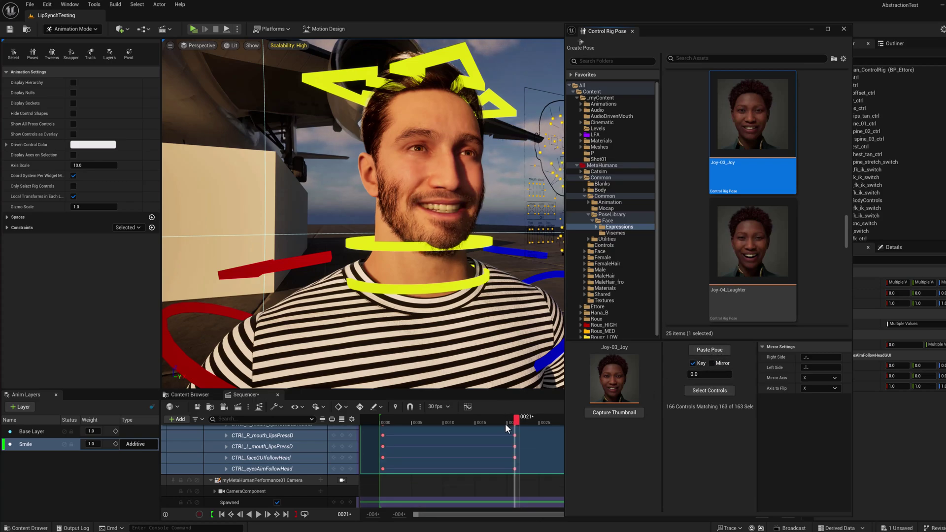
# Compare Smile weights 0 and 1, then leave Smile at 0.0 with the playhead at frame 0.
pyautogui.click(55, 463)
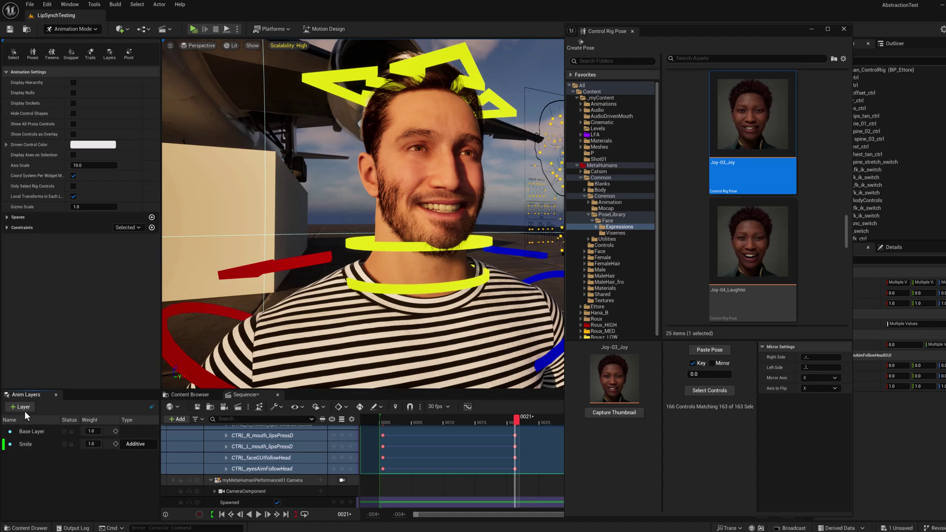
pyautogui.click(92, 443)
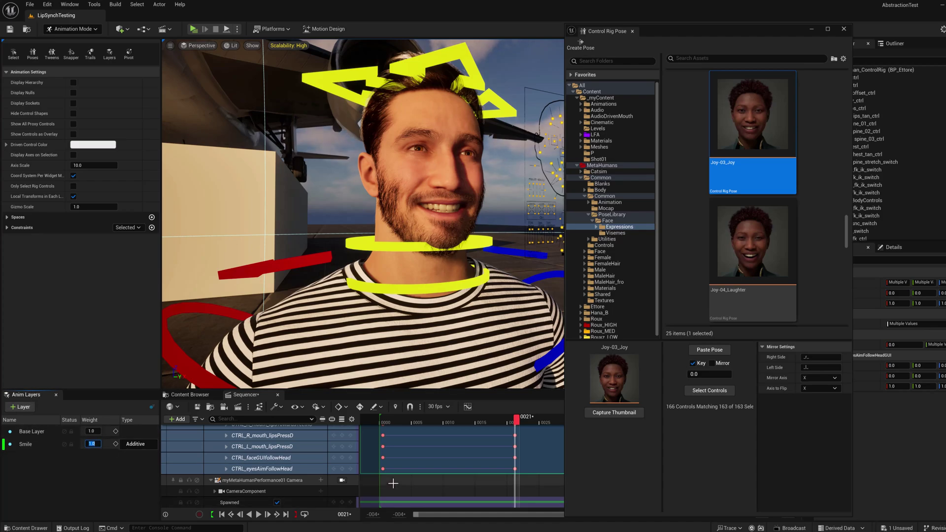
pyautogui.write('0')
pyautogui.press('Return')
pyautogui.write('1')
pyautogui.press('Return')
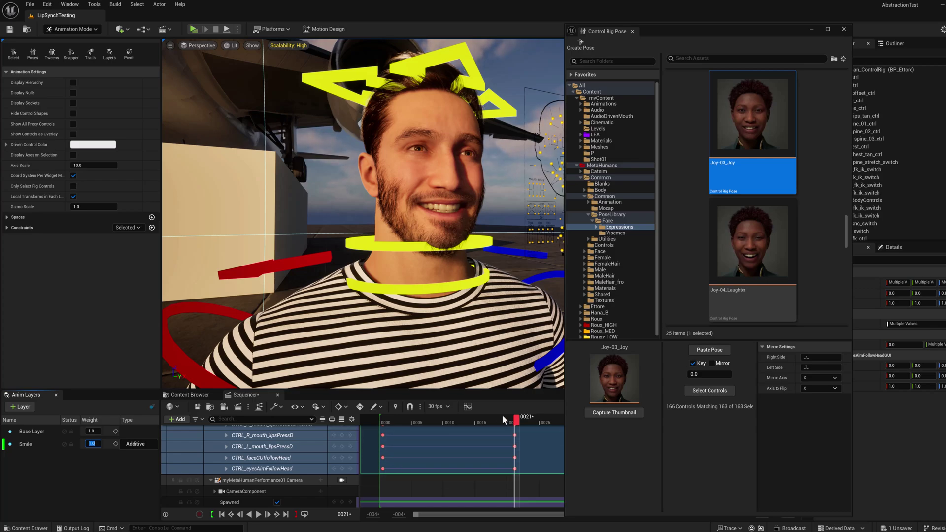
pyautogui.moveTo(516, 423); pyautogui.dragTo(385, 419)
pyautogui.click(92, 444)
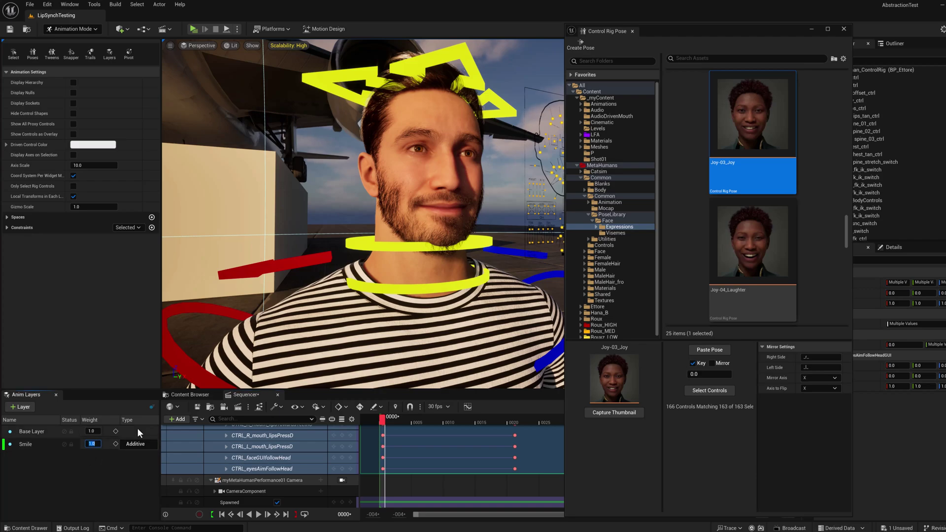
pyautogui.press('Return')
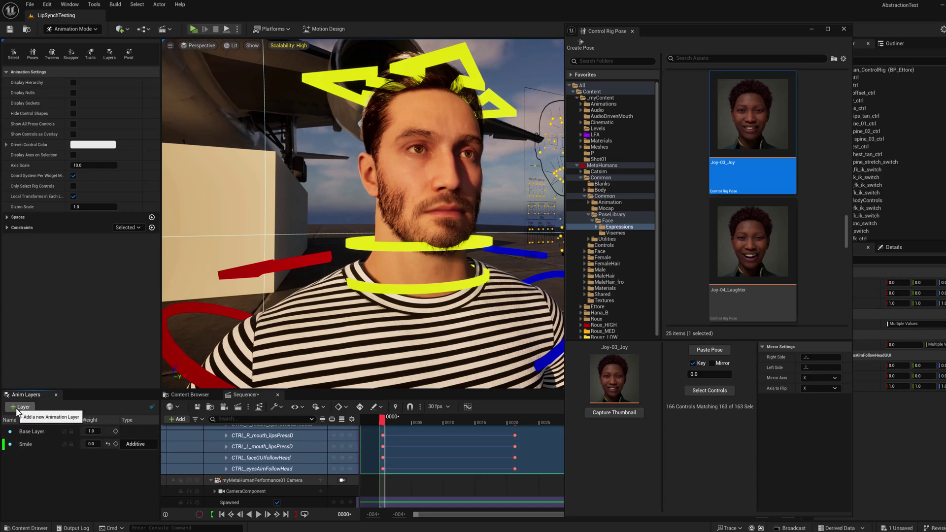
# Choose the Sadness-01_Dejection pose and select the face controls it uses.
pyautogui.scroll(-5, 719, 251)
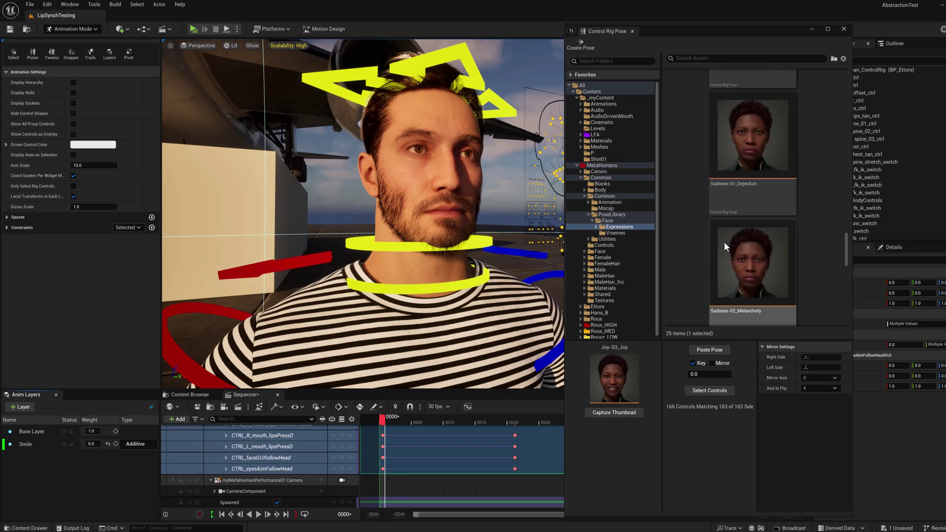
pyautogui.click(746, 164)
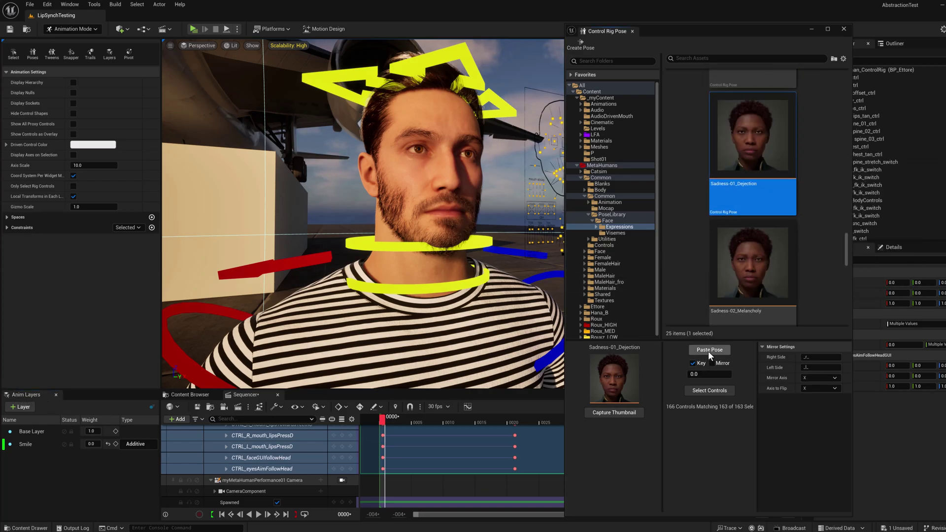
pyautogui.click(709, 392)
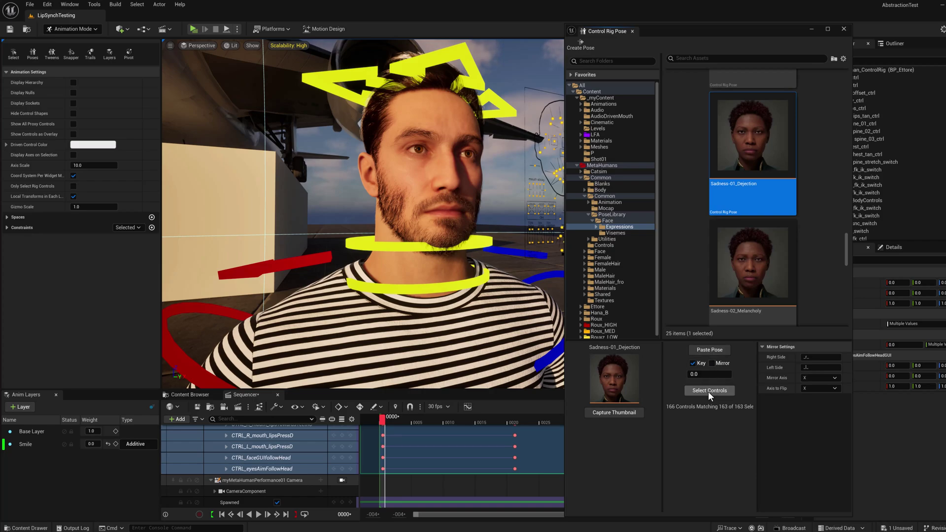
# Add a third animation layer and rename Anim Layer 2 to Dejection.
pyautogui.click(21, 407)
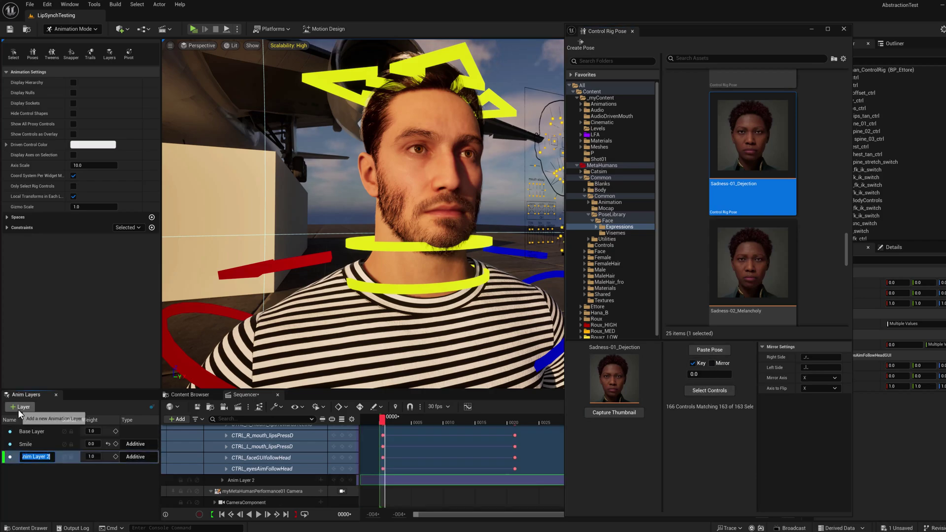
pyautogui.click(716, 350)
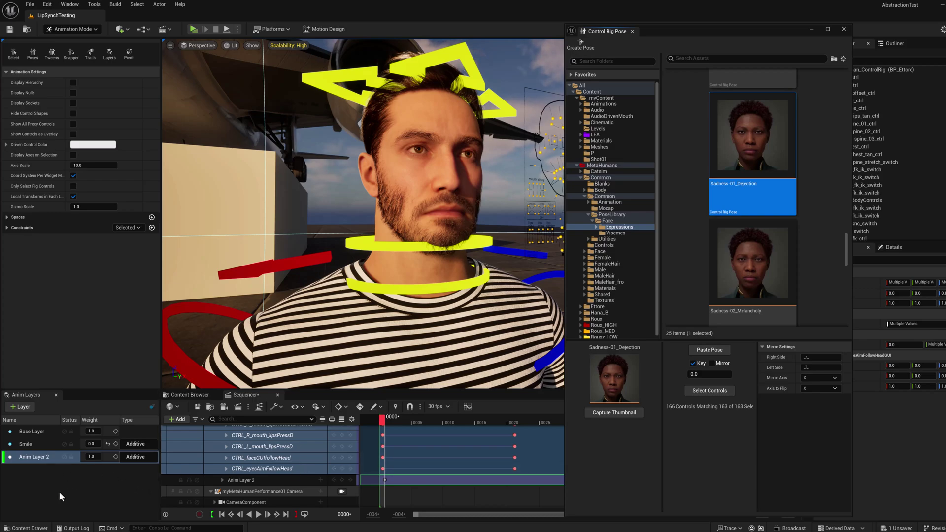
pyautogui.click(36, 459)
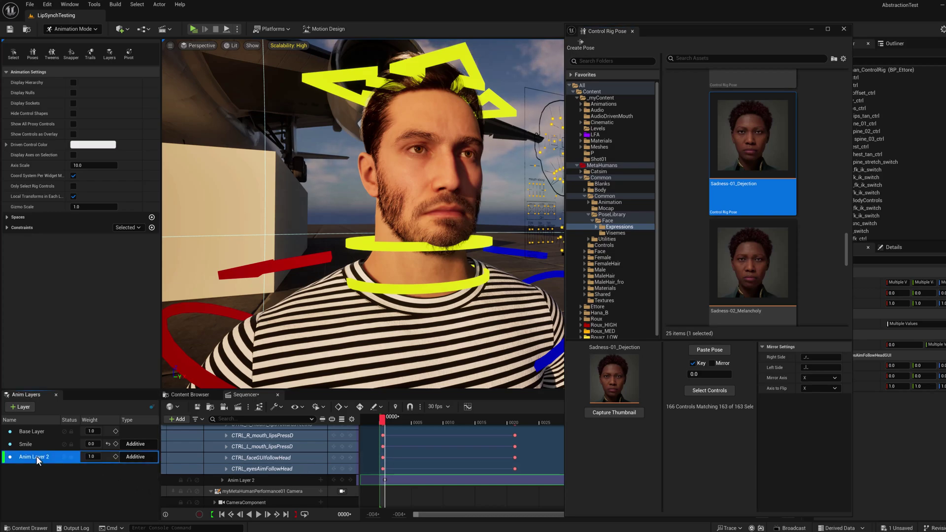
pyautogui.rightClick(37, 456)
pyautogui.click(45, 440)
pyautogui.write('D')
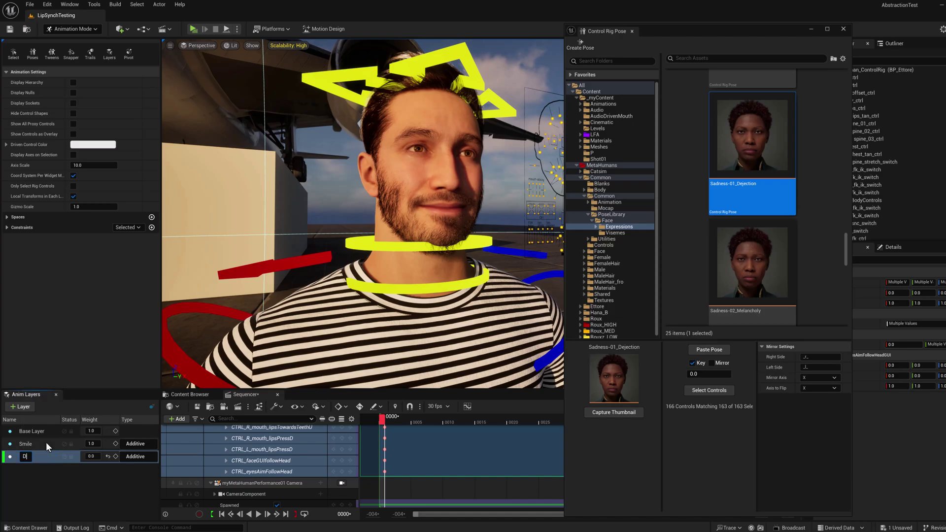
pyautogui.write('ejection')
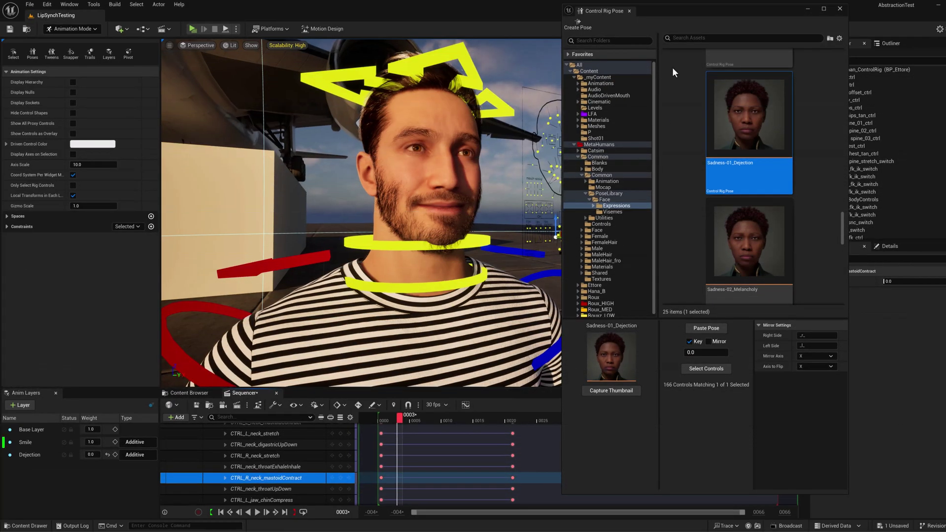
# Close the pose library window and set the Dejection layer's weight to 0.0.
pyautogui.click(840, 9)
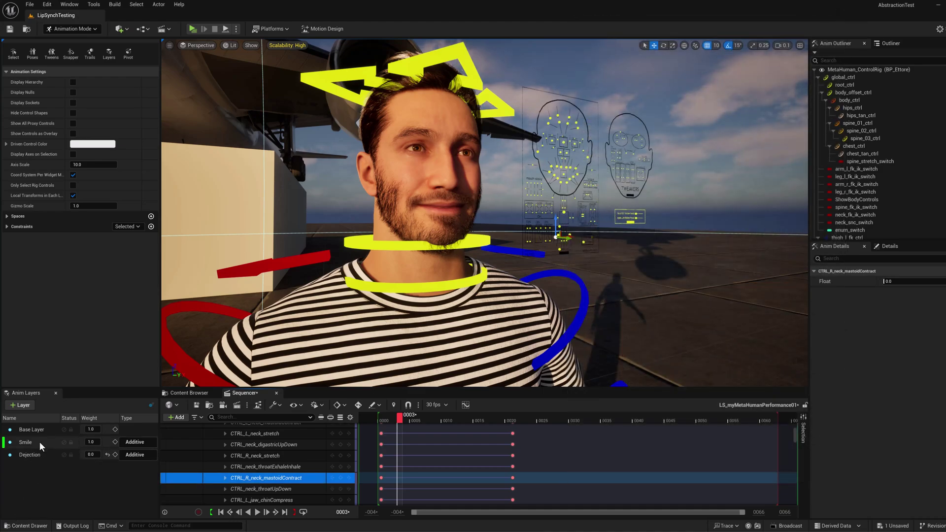
pyautogui.click(93, 454)
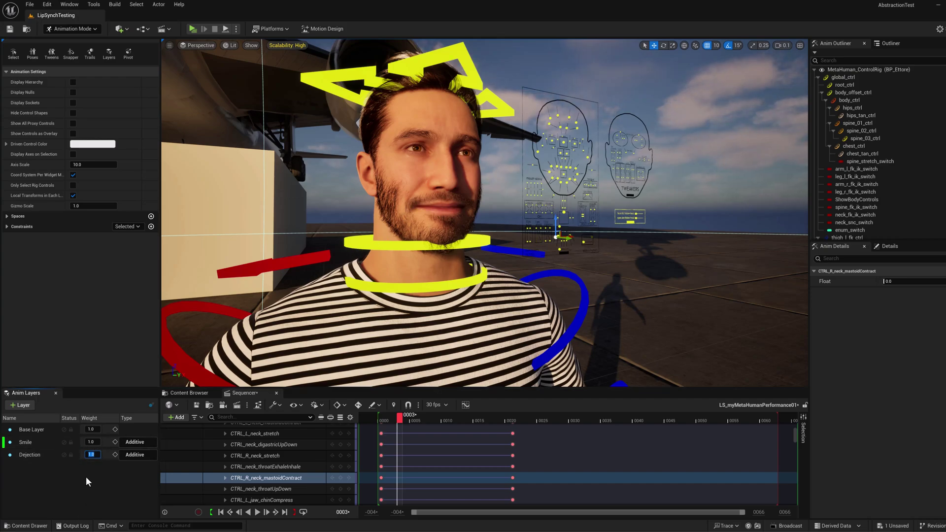
pyautogui.press('Return')
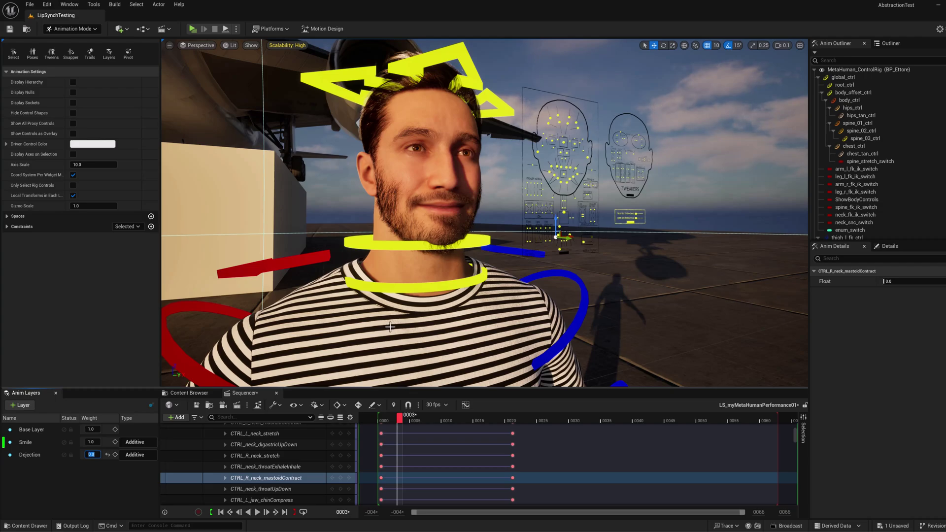
# Scroll Sequencer to the Face track, select it and bring up its context menu.
pyautogui.scroll(5, 279, 475)
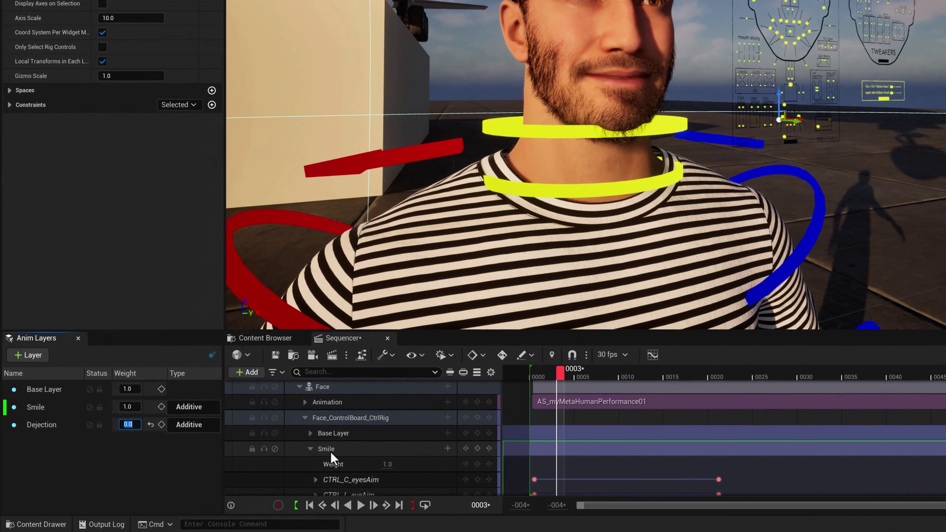
pyautogui.scroll(3, 238, 474)
pyautogui.scroll(-2, 238, 467)
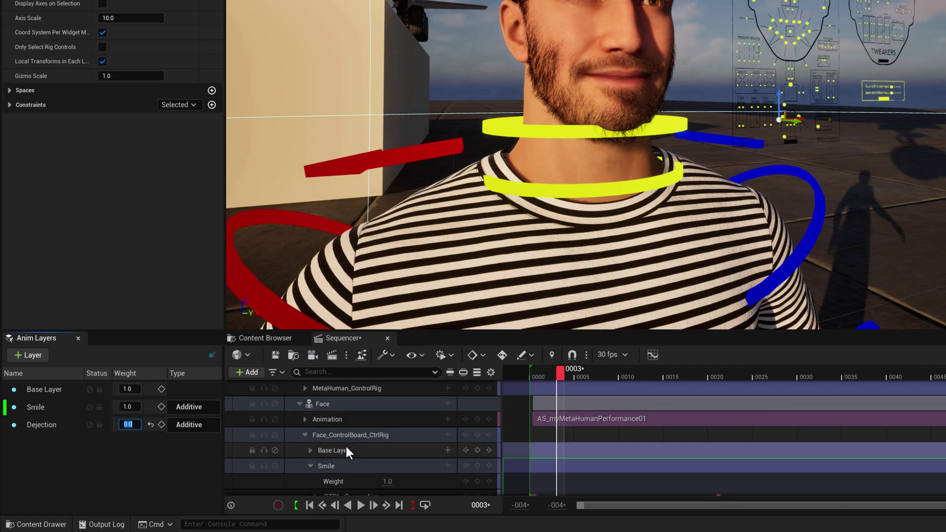
pyautogui.click(359, 401)
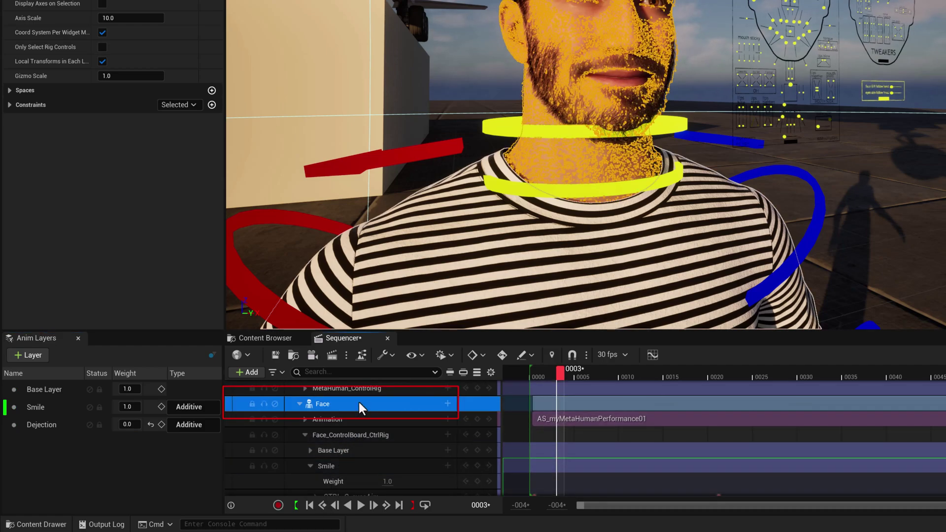
pyautogui.rightClick(358, 402)
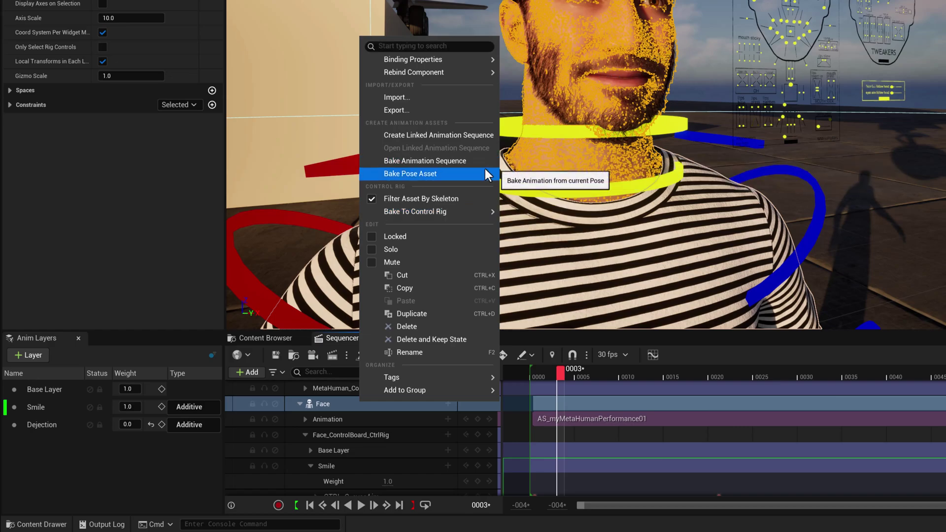
# Create a linked animation sequence from Face in _myContent/AudioDrivenMouth and export it.
pyautogui.click(433, 136)
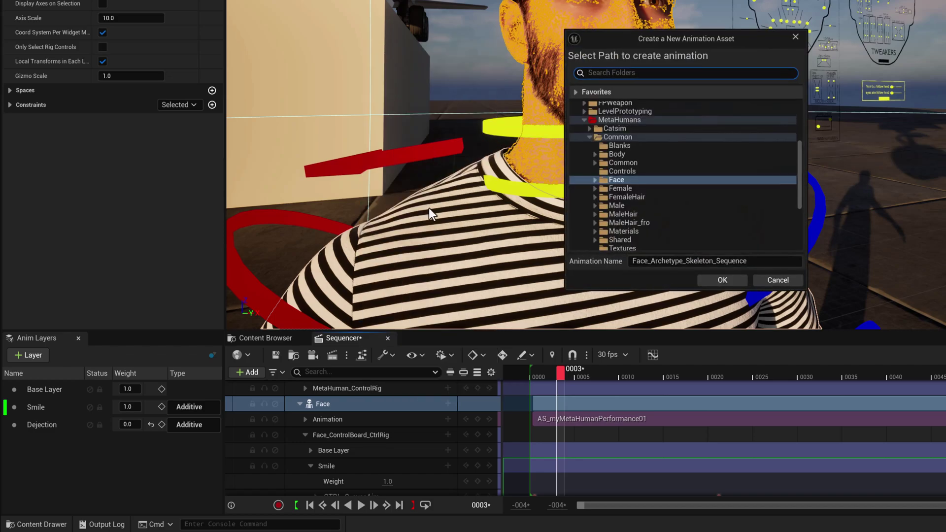
pyautogui.scroll(5, 606, 143)
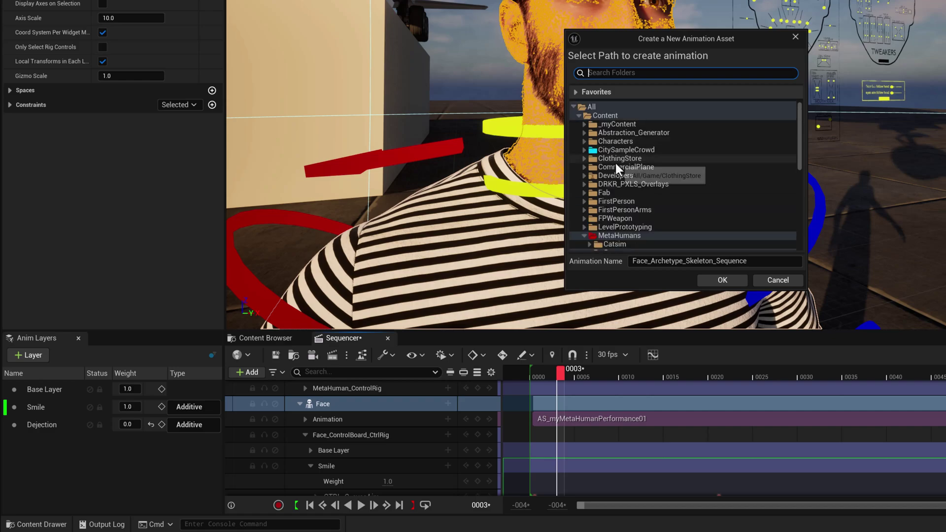
pyautogui.click(584, 124)
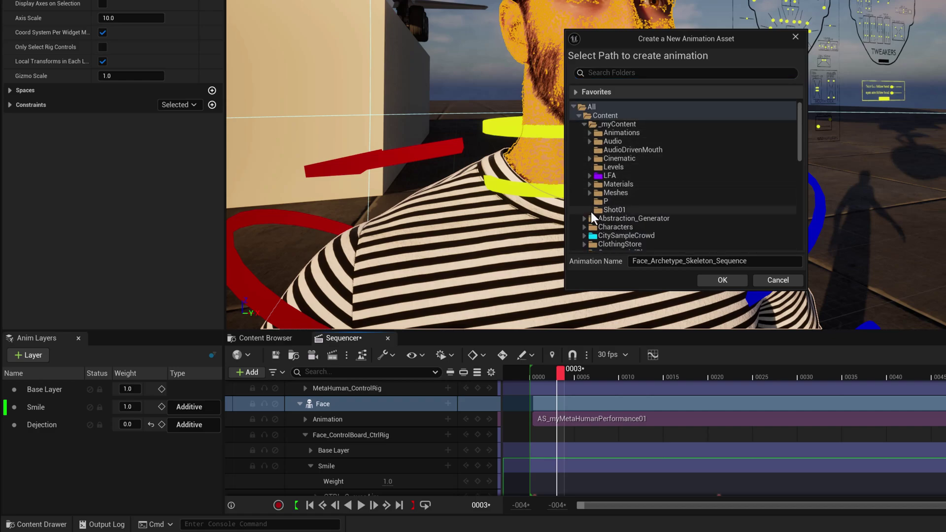
pyautogui.click(611, 152)
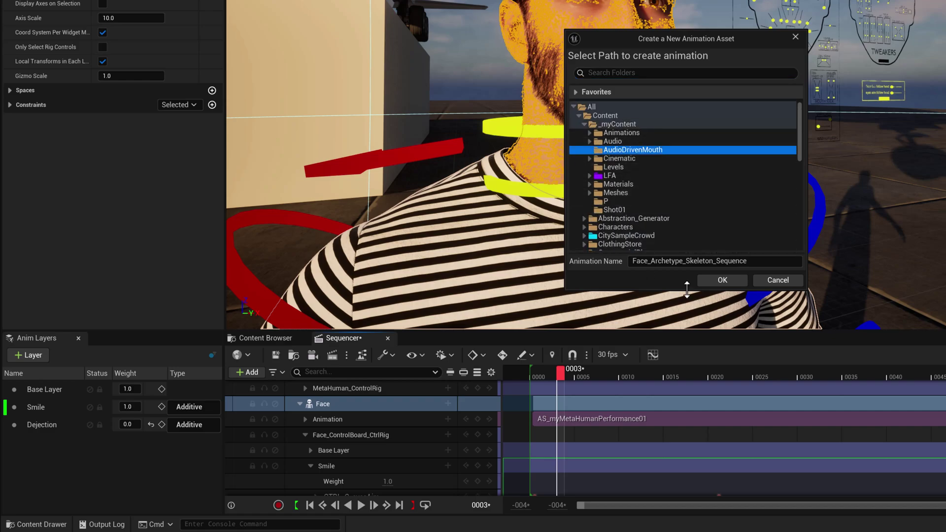
pyautogui.click(711, 280)
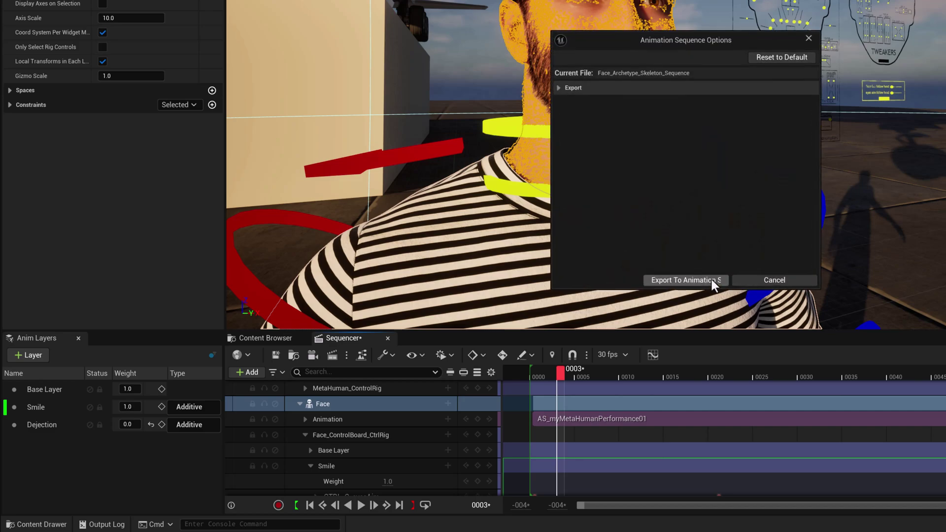
pyautogui.click(690, 281)
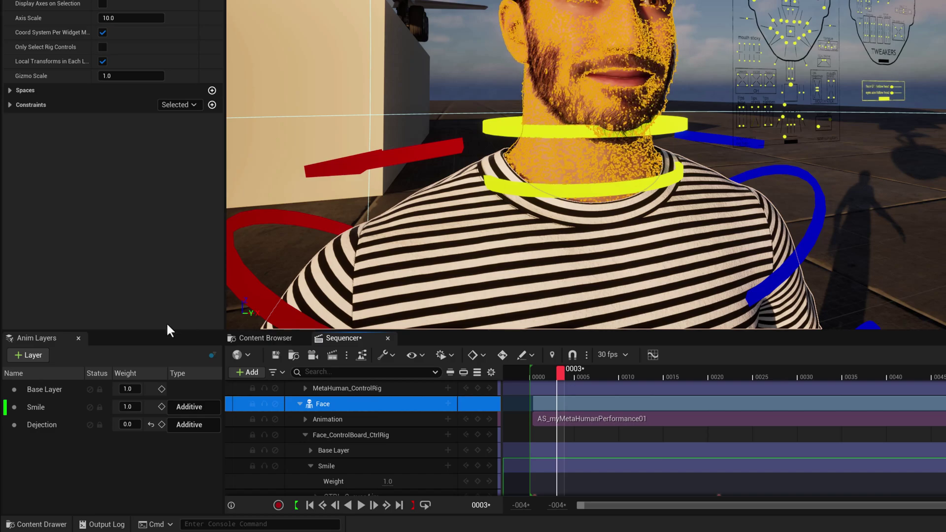
# Check the saved AudioDrivenMouth assets, then delete the Face_ControlBoard_CtrlRig track.
pyautogui.click(283, 337)
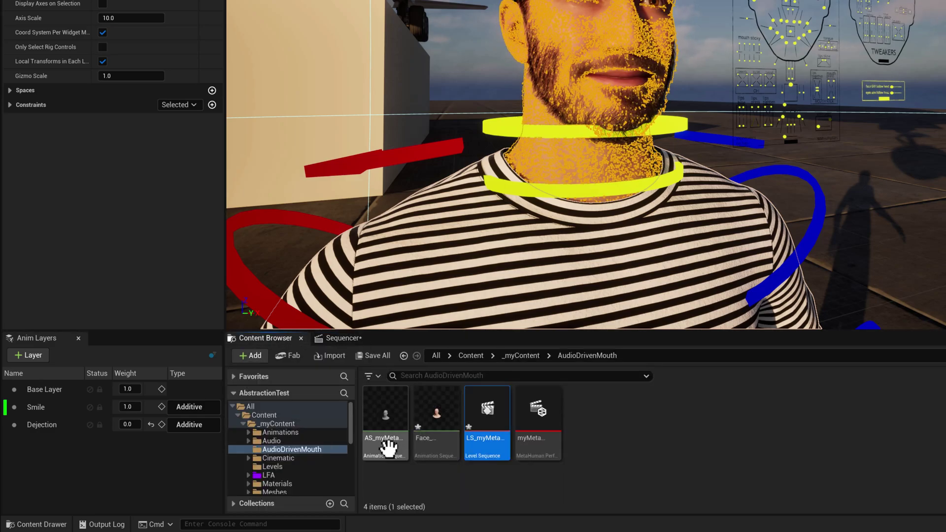
pyautogui.click(330, 339)
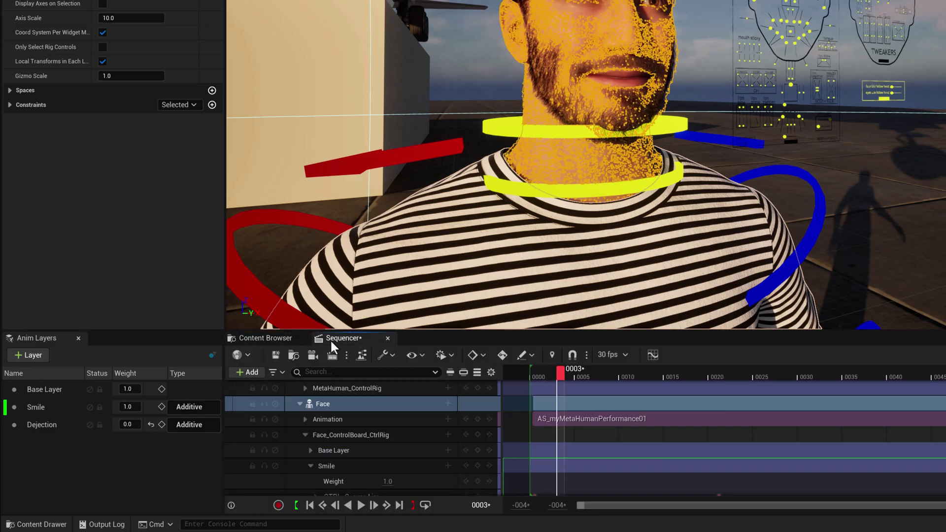
pyautogui.scroll(3, 338, 412)
pyautogui.scroll(-1, 342, 428)
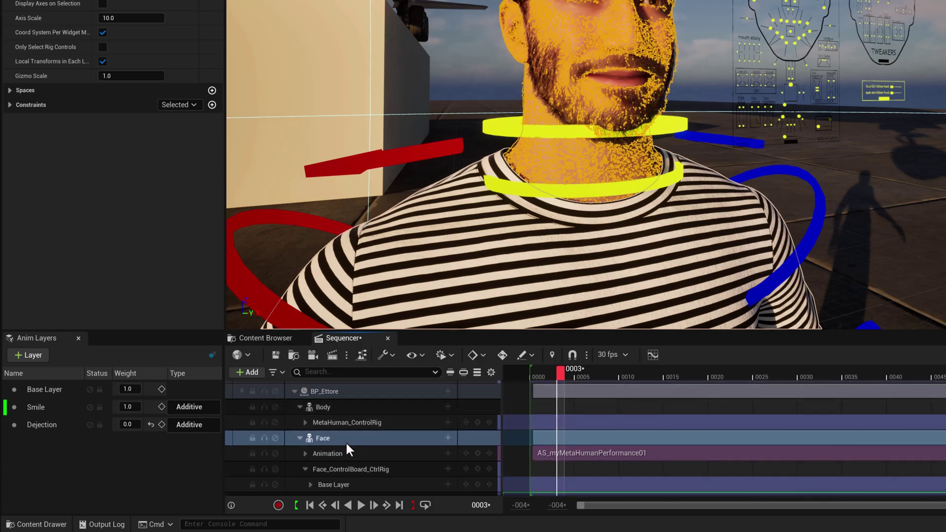
pyautogui.click(338, 466)
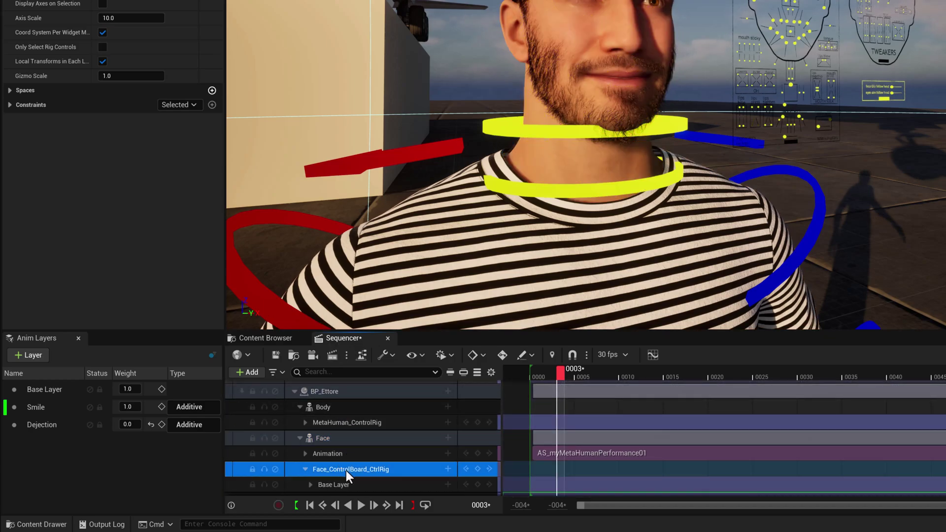
pyautogui.press('Delete')
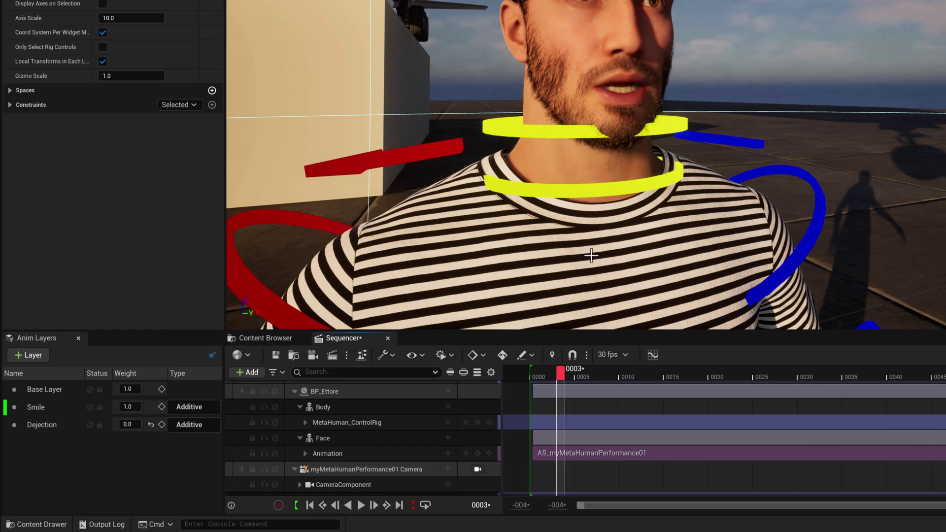
# Scrub the timeline back and forth to preview the remaining lip-sync animation.
pyautogui.moveTo(562, 373); pyautogui.dragTo(900, 368)
pyautogui.moveTo(833, 369); pyautogui.dragTo(538, 368)
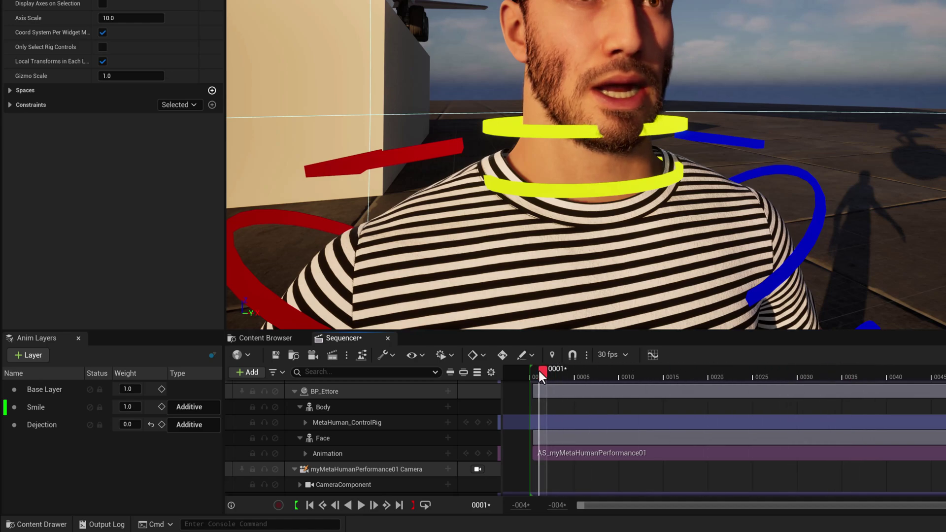
pyautogui.scroll(1, 291, 469)
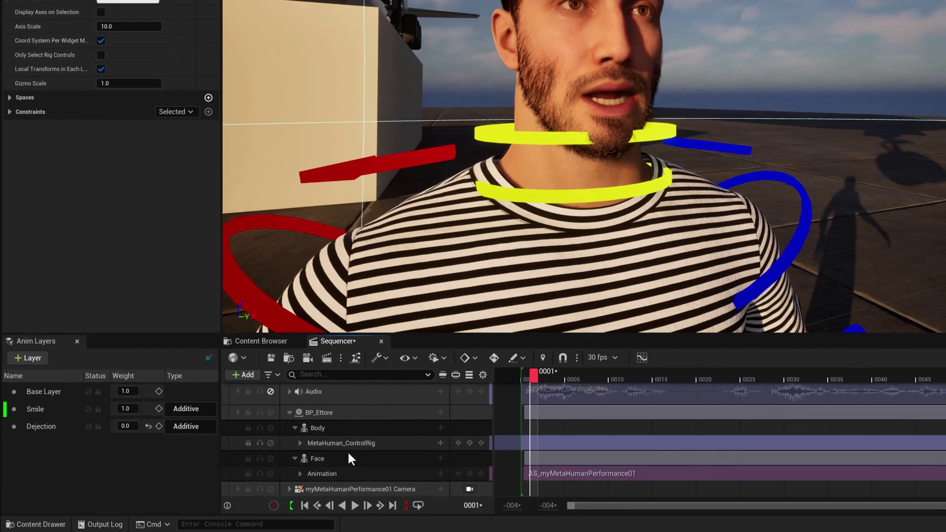
# Add Face_Smile_Sequence as a new Animation track on Face, found by searching 'face'.
pyautogui.click(348, 457)
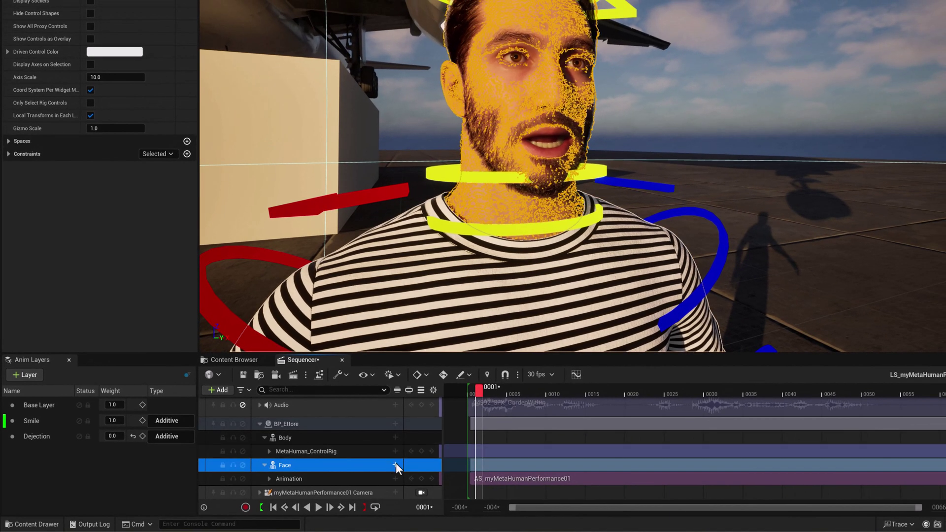
pyautogui.click(395, 463)
pyautogui.moveTo(518, 16)
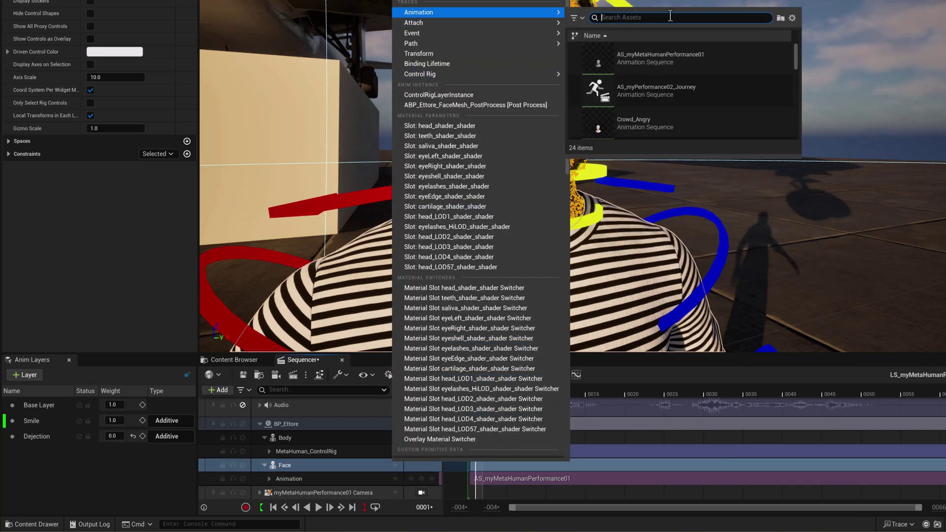
pyautogui.write('face')
pyautogui.click(671, 92)
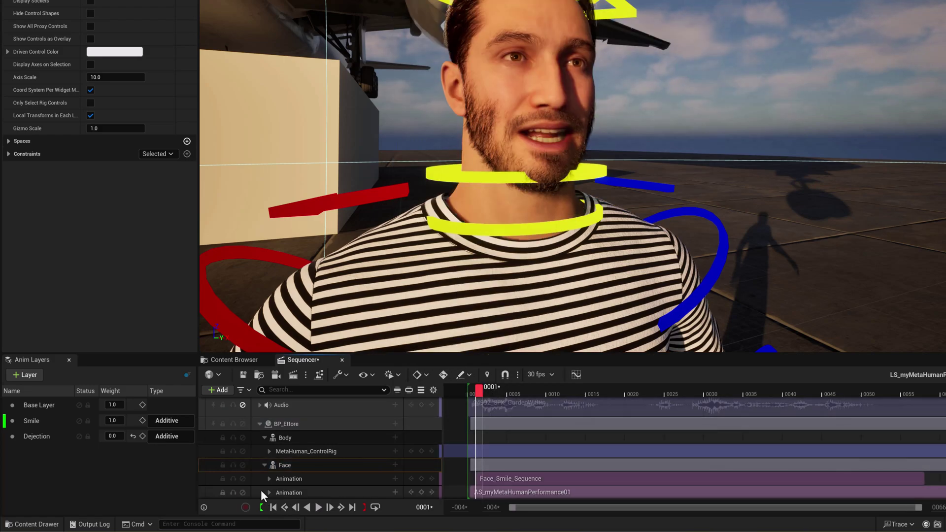
# Mute and unmute the lip-sync track to compare the smile, then move to frame 0003.
pyautogui.scroll(-1, 543, 468)
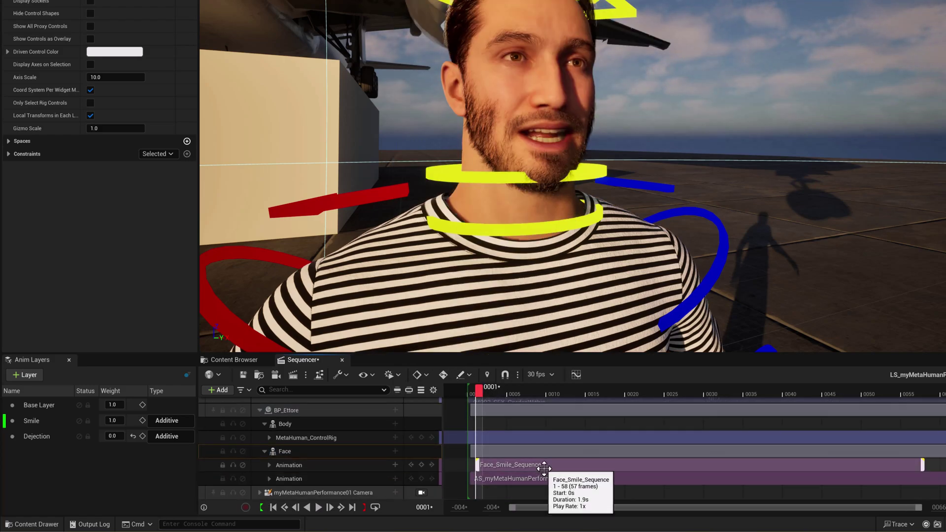
pyautogui.click(242, 479)
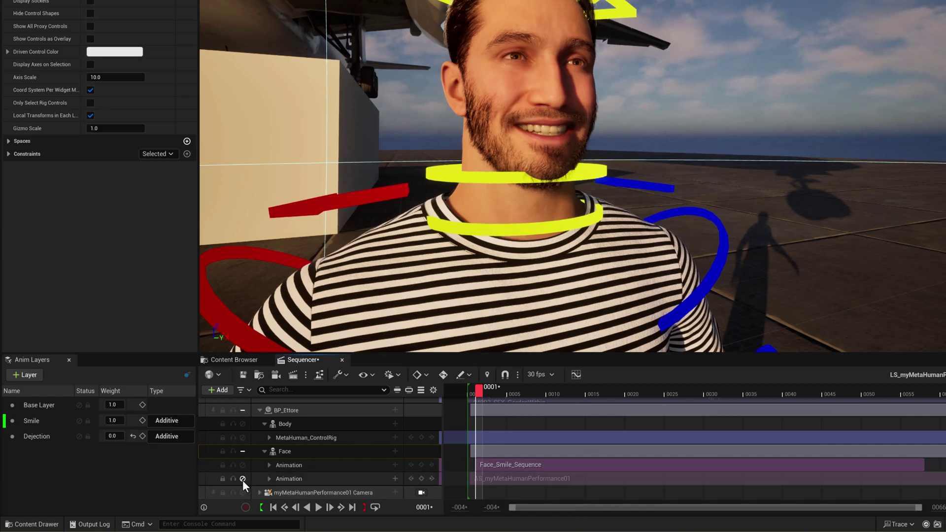
pyautogui.click(242, 479)
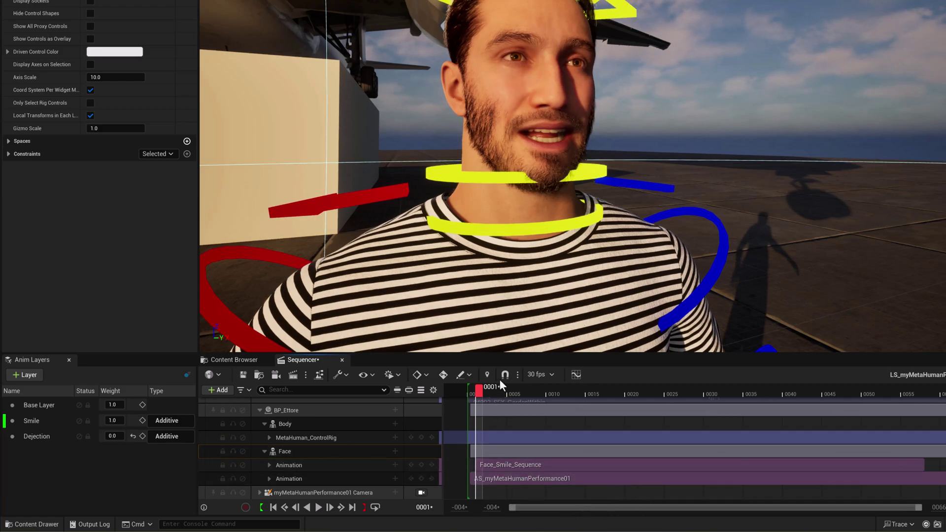
pyautogui.moveTo(480, 389); pyautogui.dragTo(503, 381)
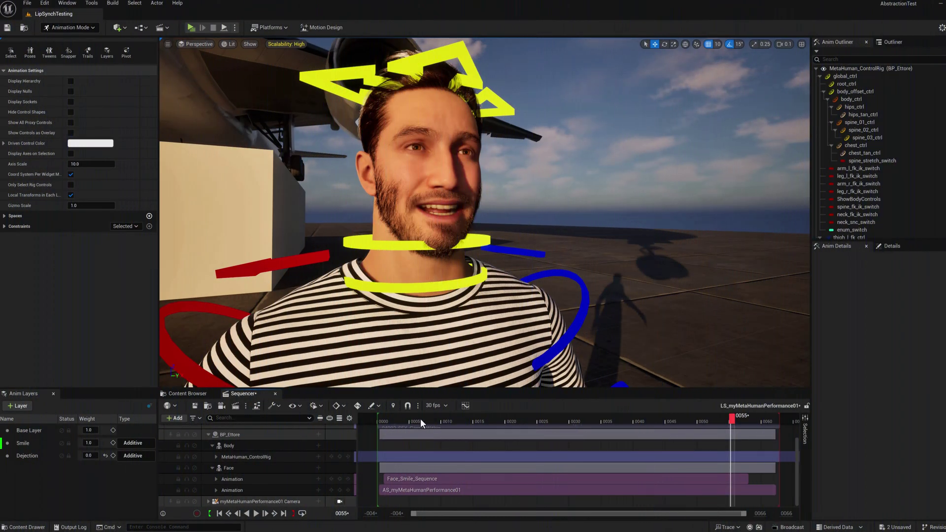
pyautogui.moveTo(420, 419)
pyautogui.mouseDown()
pyautogui.moveTo(385, 419)
pyautogui.moveTo(407, 419)
pyautogui.mouseUp()
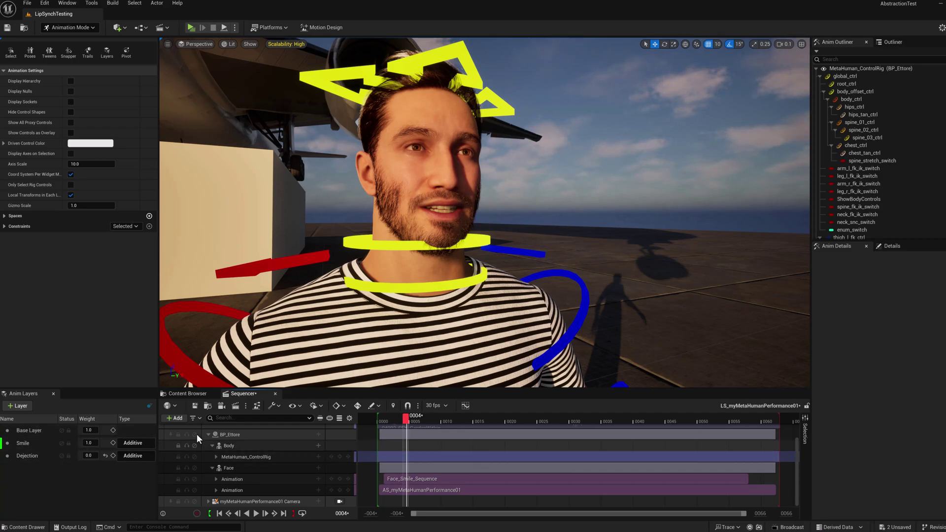
pyautogui.click(181, 394)
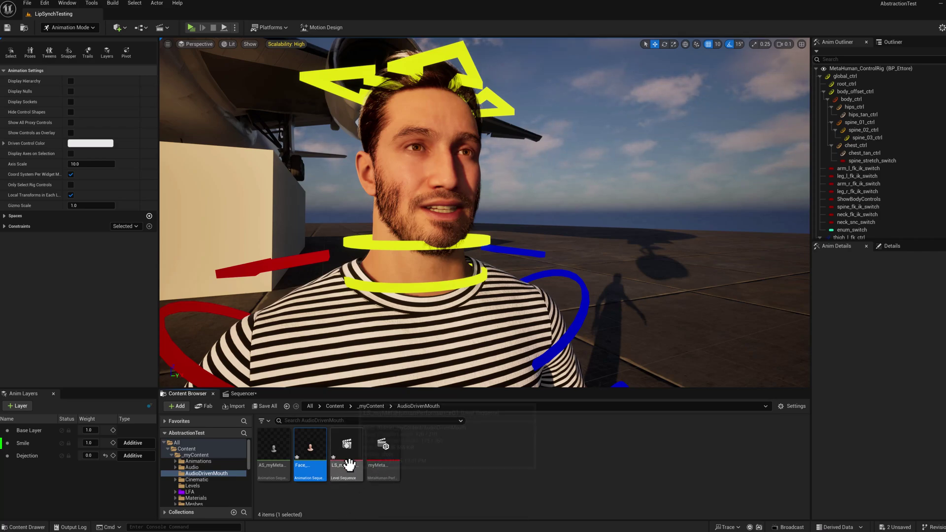
pyautogui.click(249, 392)
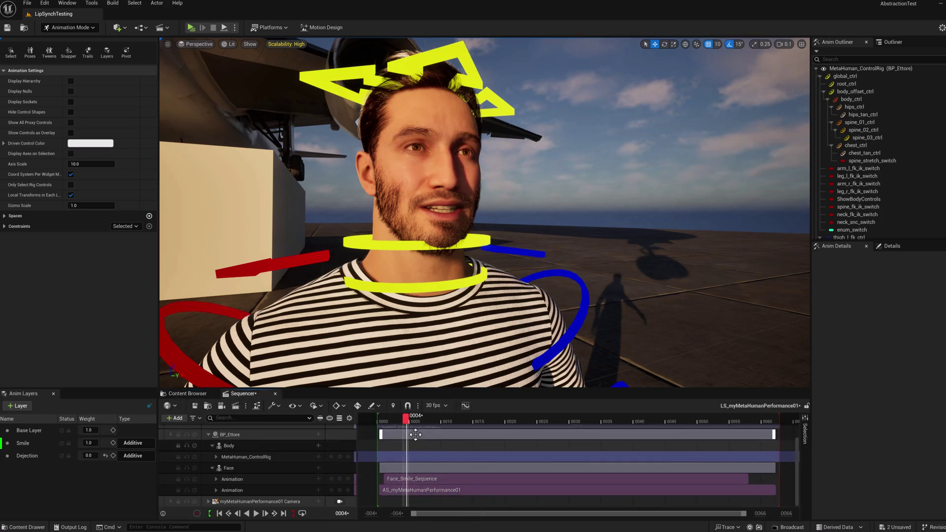
pyautogui.moveTo(407, 421); pyautogui.dragTo(448, 422)
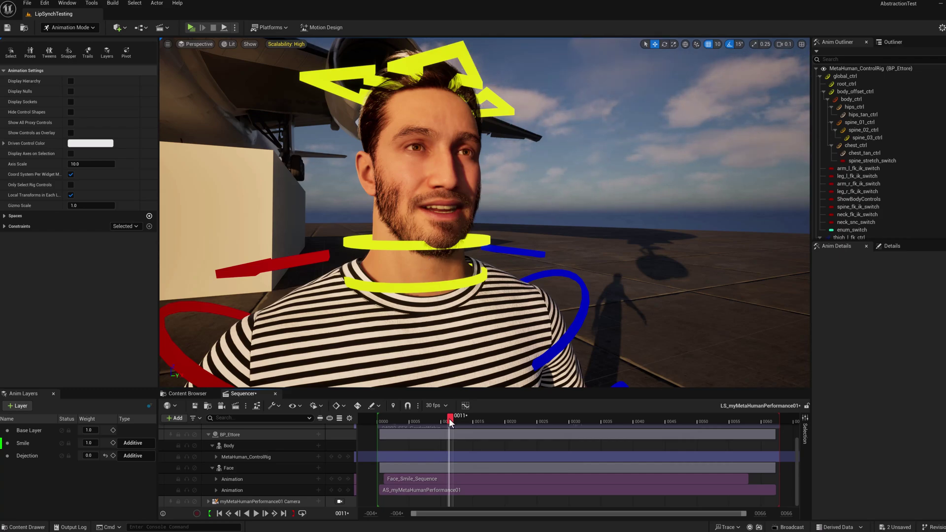
pyautogui.moveTo(450, 422); pyautogui.dragTo(395, 431)
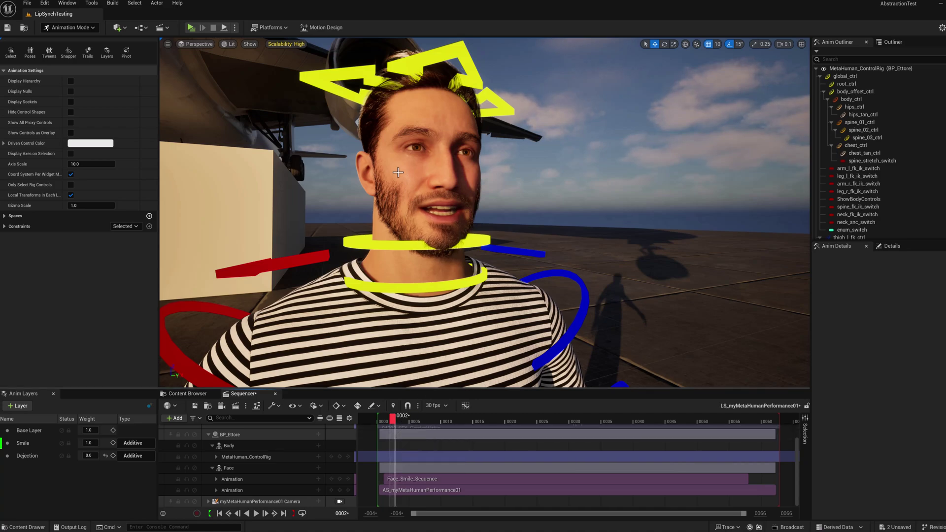